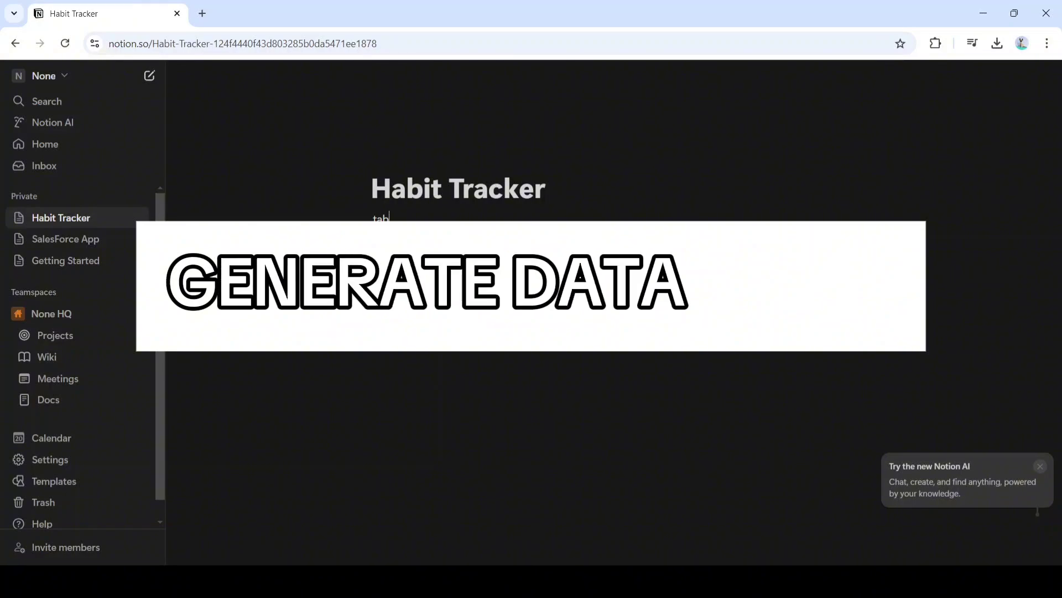
Insert a simple table below the Habit Tracker title and turn it into a database.
{"action": "key", "text": "BackSpace"}
{"action": "key", "text": "BackSpace"}
{"action": "key", "text": "BackSpace"}
{"action": "key", "text": "BackSpace"}
{"action": "type", "text": "/table"}
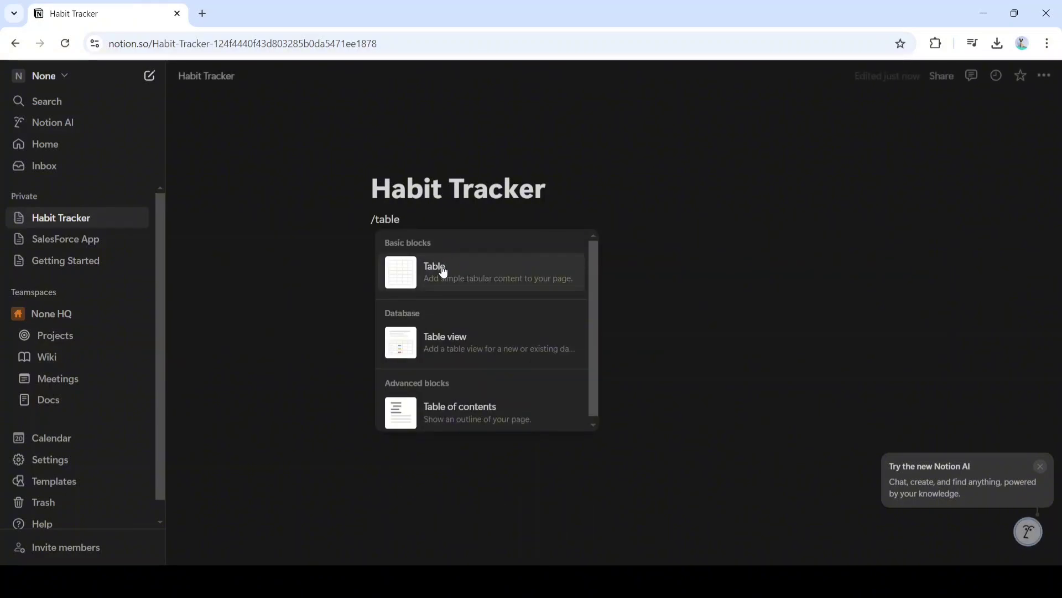
{"action": "left_click", "coordinate": [442, 271]}
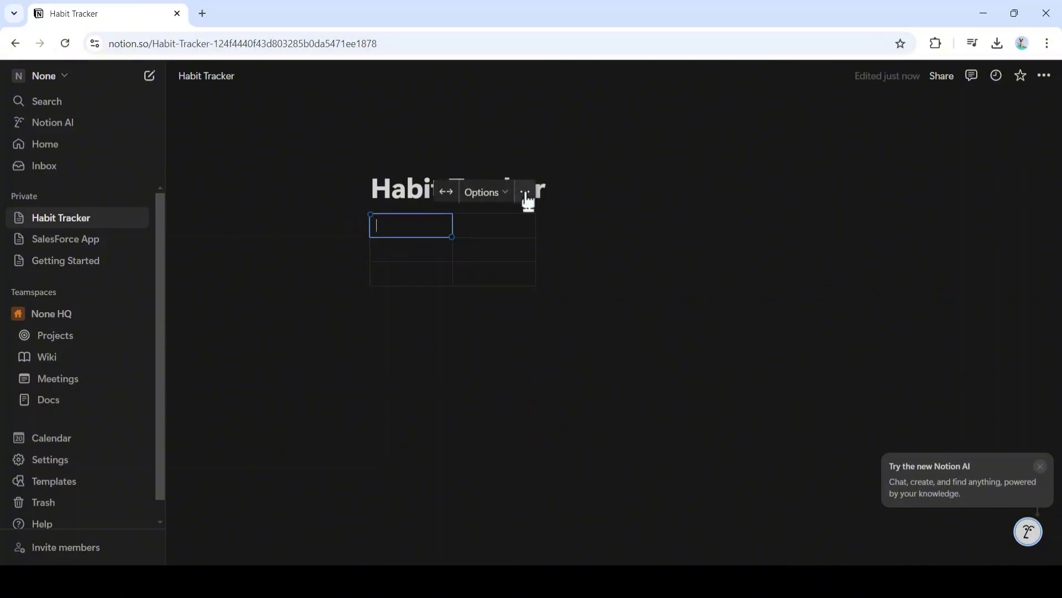
{"action": "left_click", "coordinate": [526, 193]}
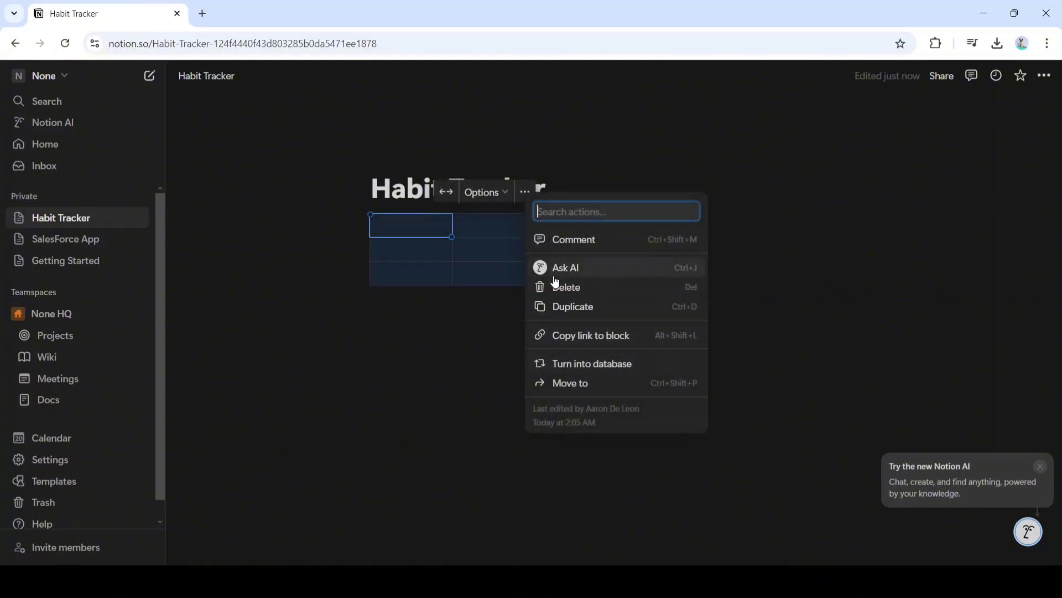
{"action": "left_click", "coordinate": [573, 364]}
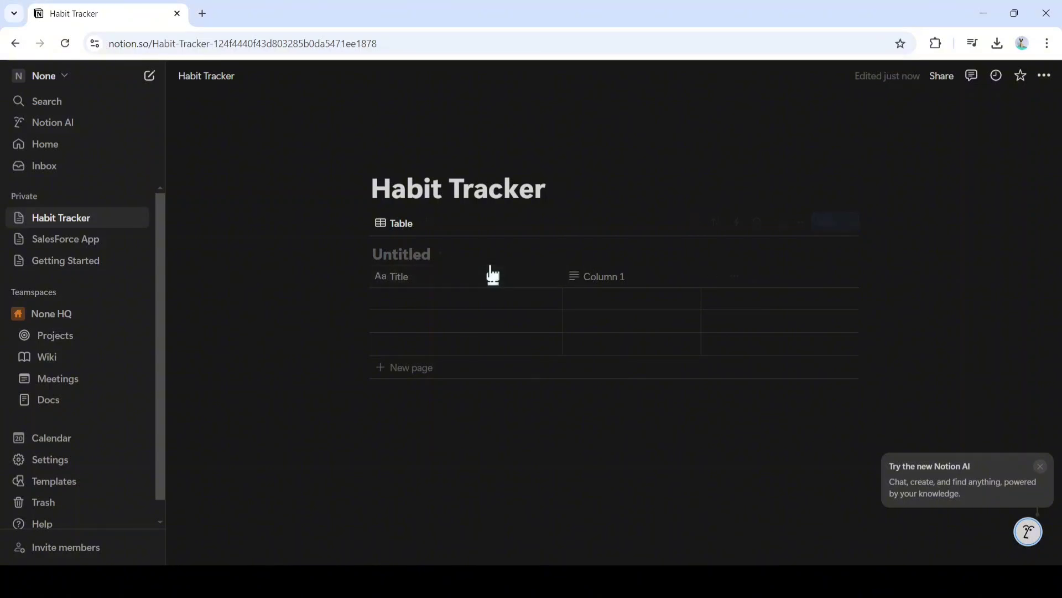
Add an icon to the Habit Tracker page, searching for "steps" and choosing the gray staircase.
{"action": "left_click", "coordinate": [390, 157]}
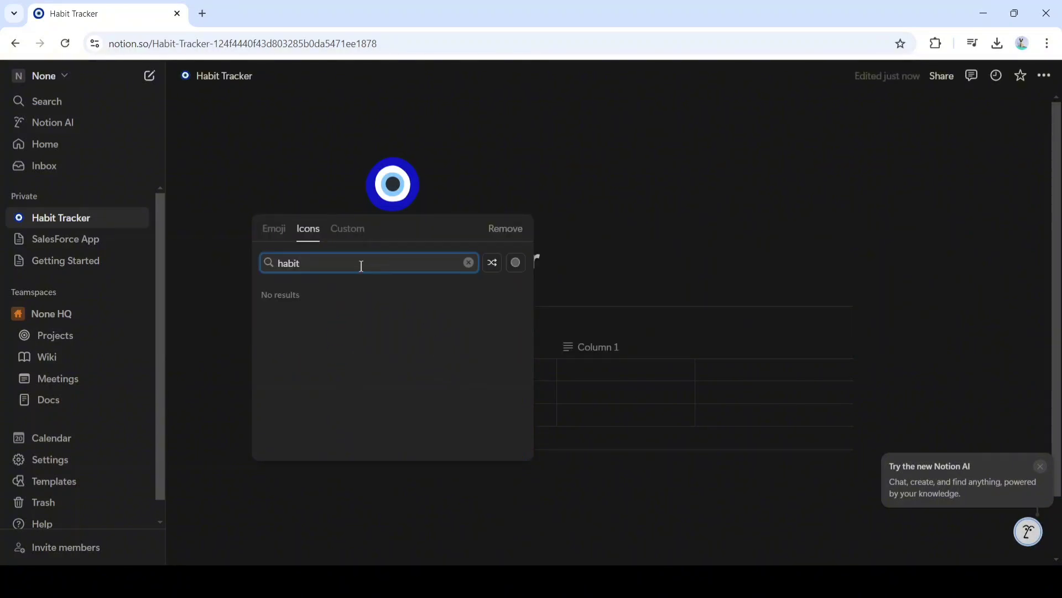
{"action": "key", "text": "BackSpace"}
{"action": "key", "text": "BackSpace"}
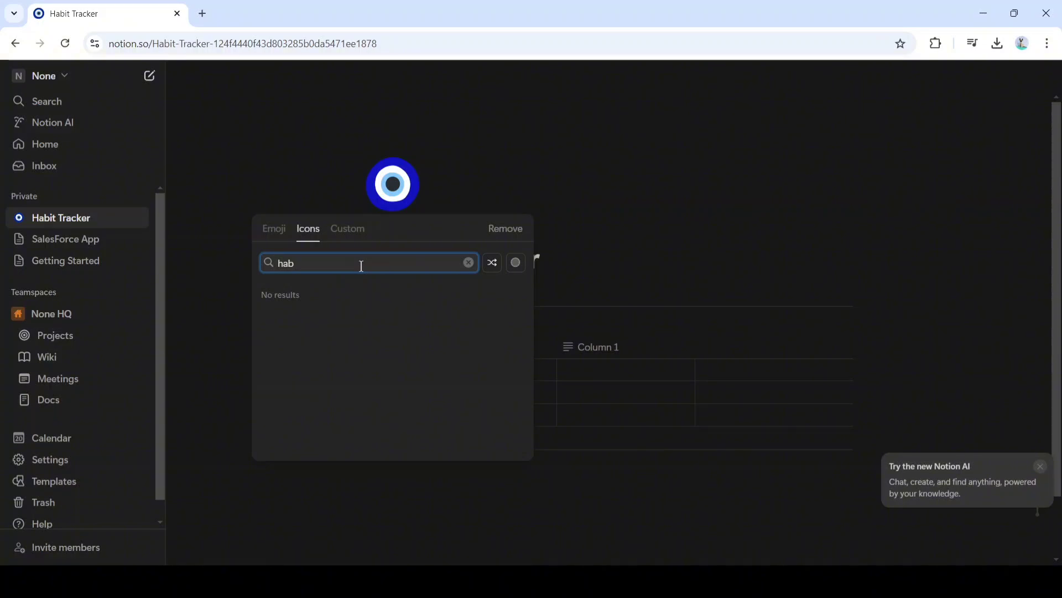
{"action": "key", "text": "BackSpace"}
{"action": "key", "text": "BackSpace"}
{"action": "key", "text": "BackSpace"}
{"action": "type", "text": "step"}
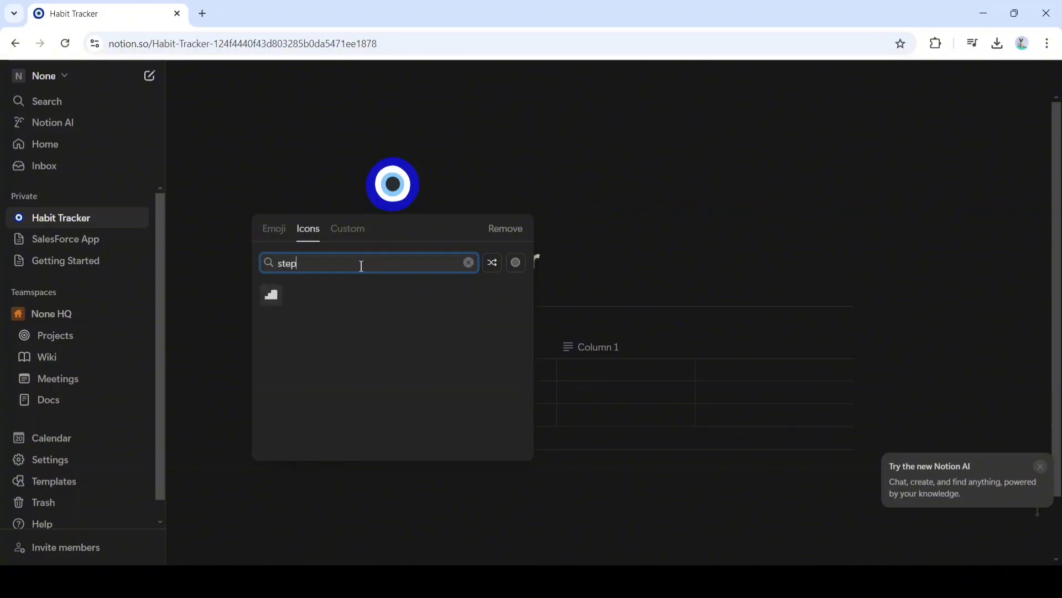
{"action": "type", "text": "s"}
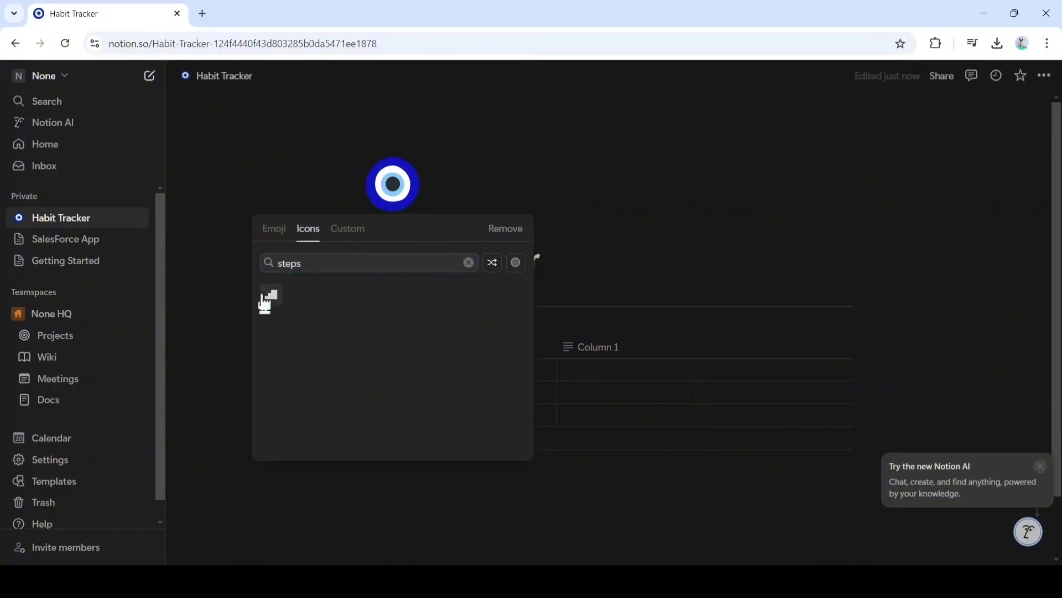
{"action": "mouse_move", "coordinate": [272, 301]}
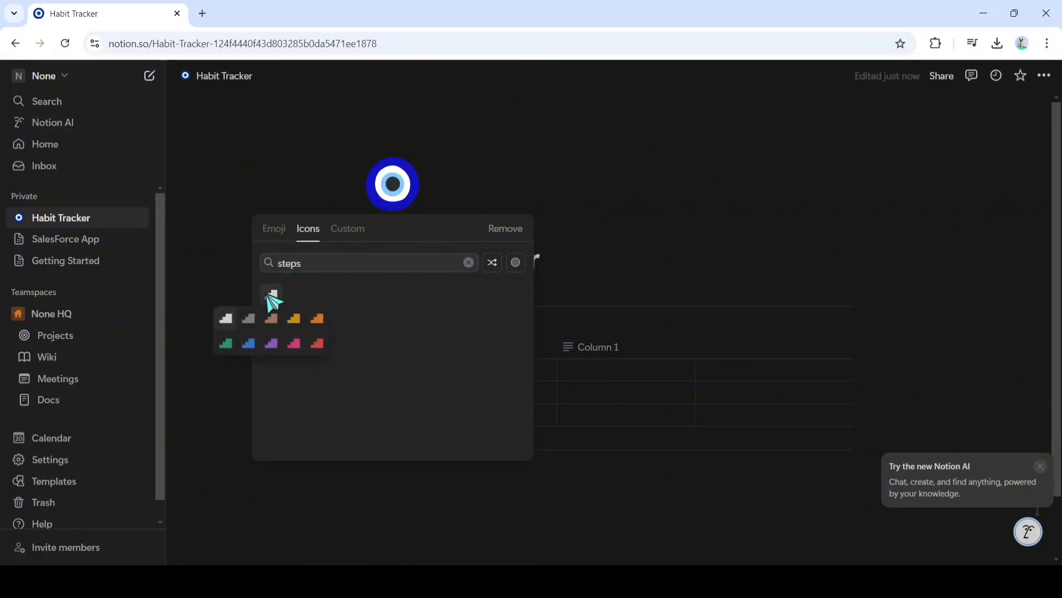
{"action": "left_click", "coordinate": [247, 321]}
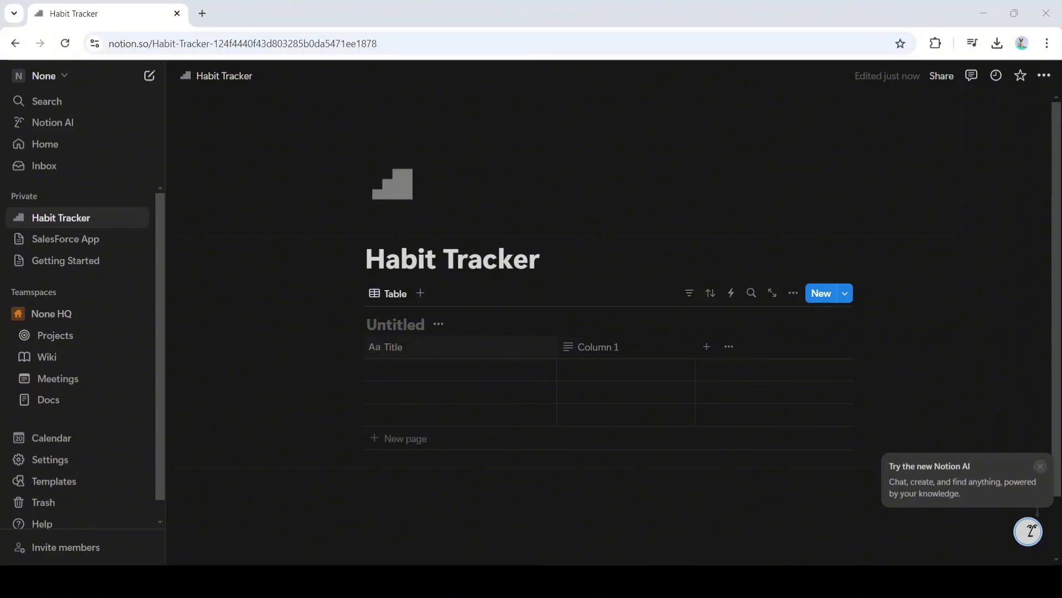
Rename the database's Title column to "Daily Entry".
{"action": "left_click", "coordinate": [397, 356]}
{"action": "key", "text": "BackSpace"}
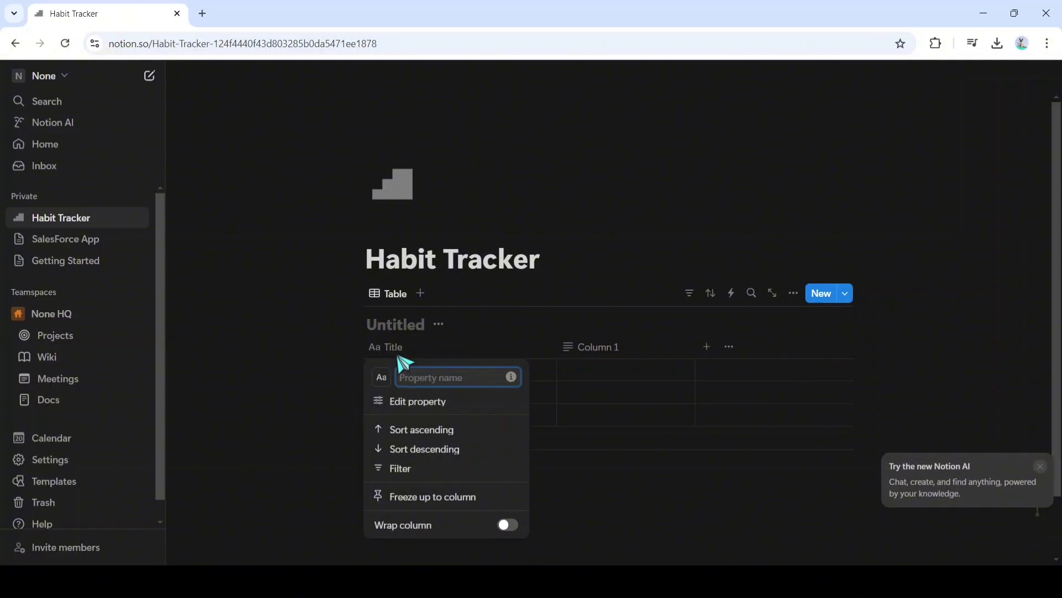
{"action": "type", "text": "Daily"}
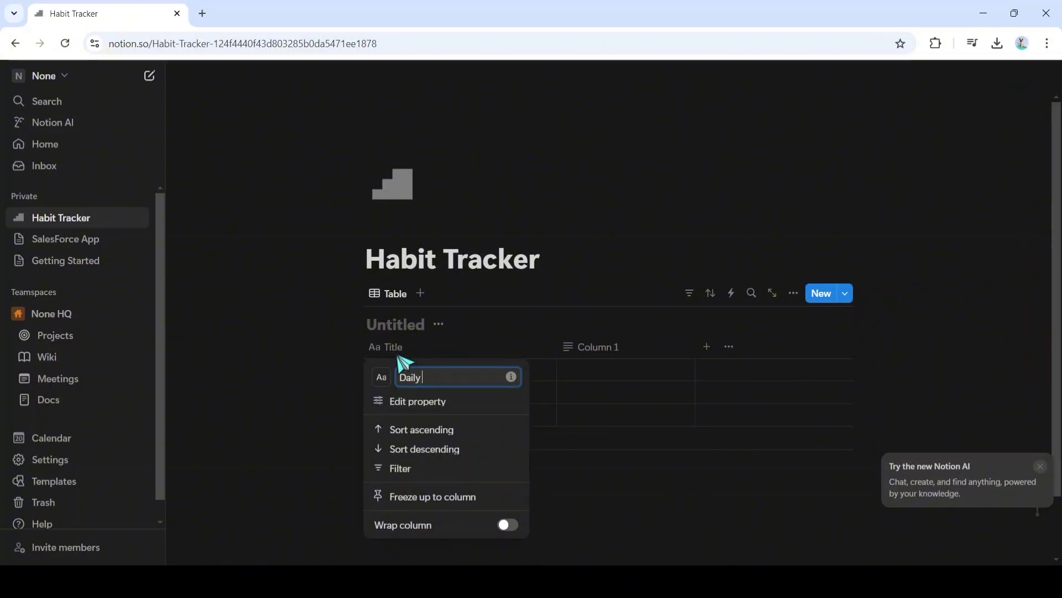
{"action": "type", "text": " Entry"}
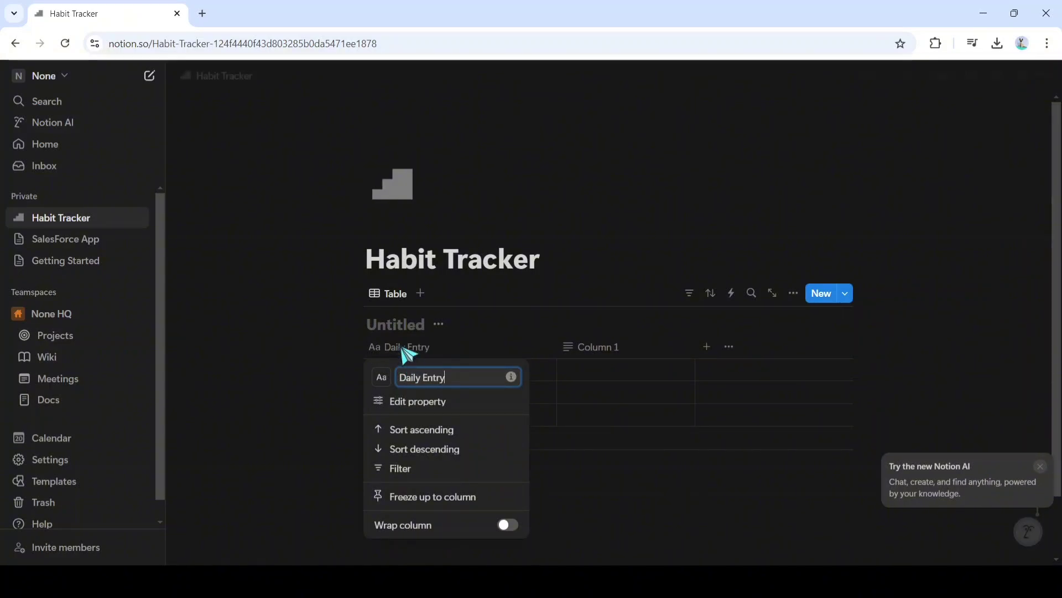
{"action": "left_click", "coordinate": [304, 374]}
Move the Daily Entry column after Column 1 and narrow it to fit its heading.
{"action": "left_click_drag", "start_coordinate": [410, 355], "coordinate": [589, 349]}
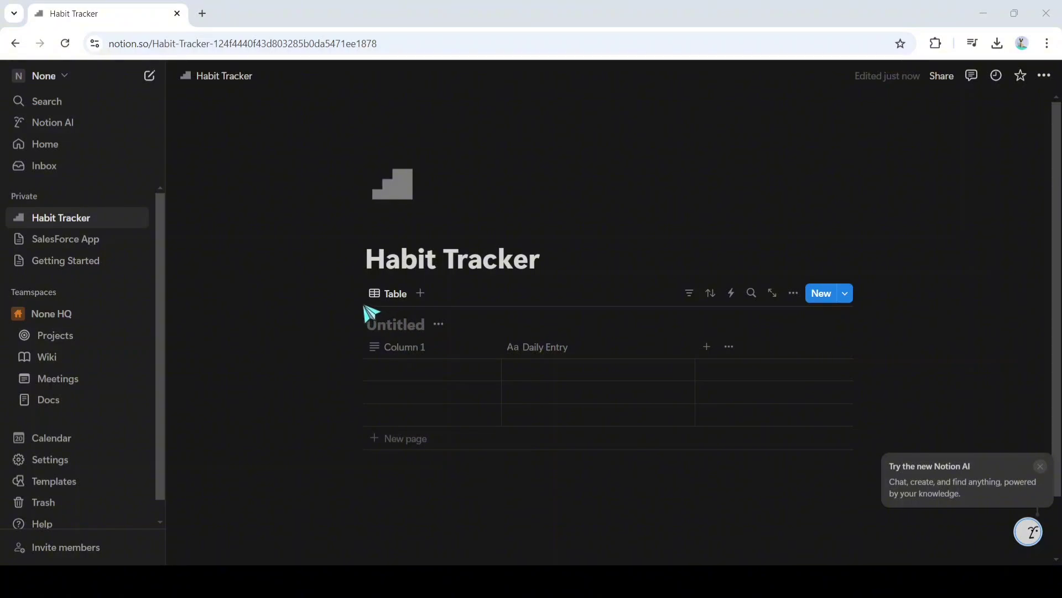
{"action": "left_click", "coordinate": [588, 362]}
{"action": "left_click", "coordinate": [696, 352]}
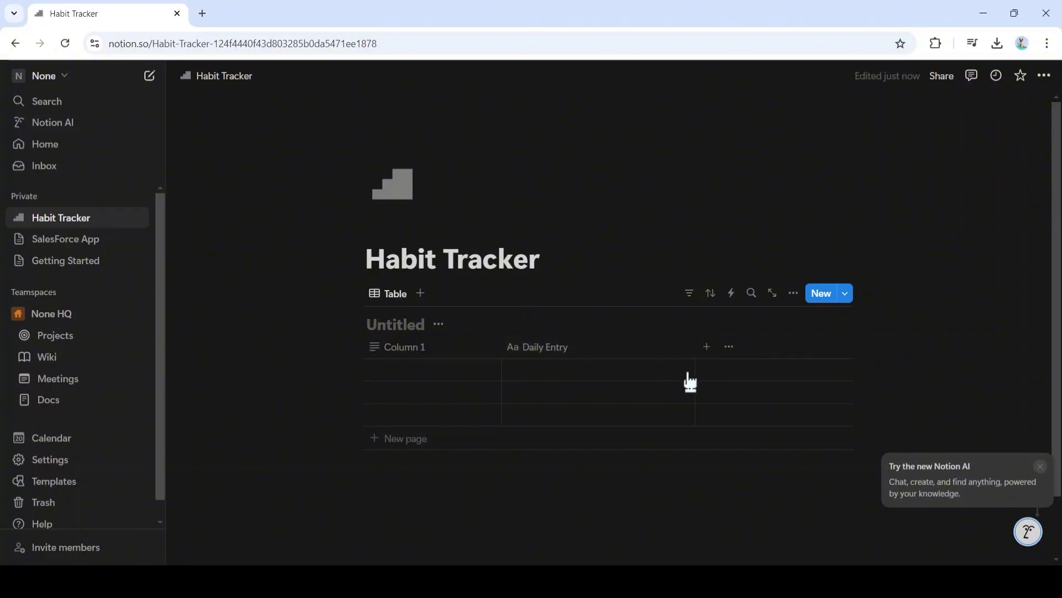
{"action": "left_click_drag", "start_coordinate": [692, 344], "coordinate": [579, 349]}
Delete the Column 1 property from the database.
{"action": "left_click", "coordinate": [447, 352]}
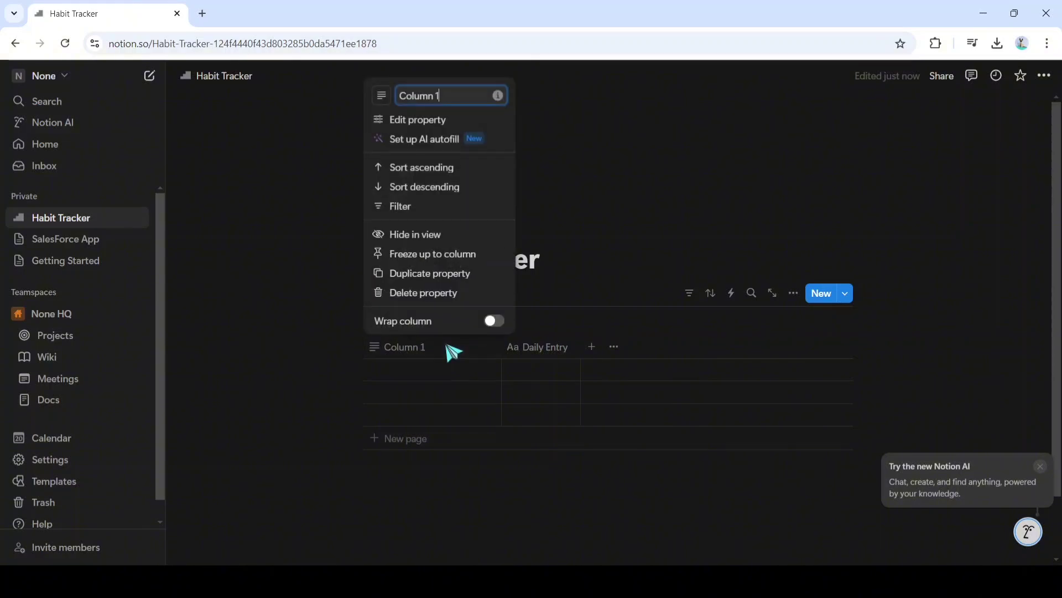
{"action": "left_click", "coordinate": [425, 293]}
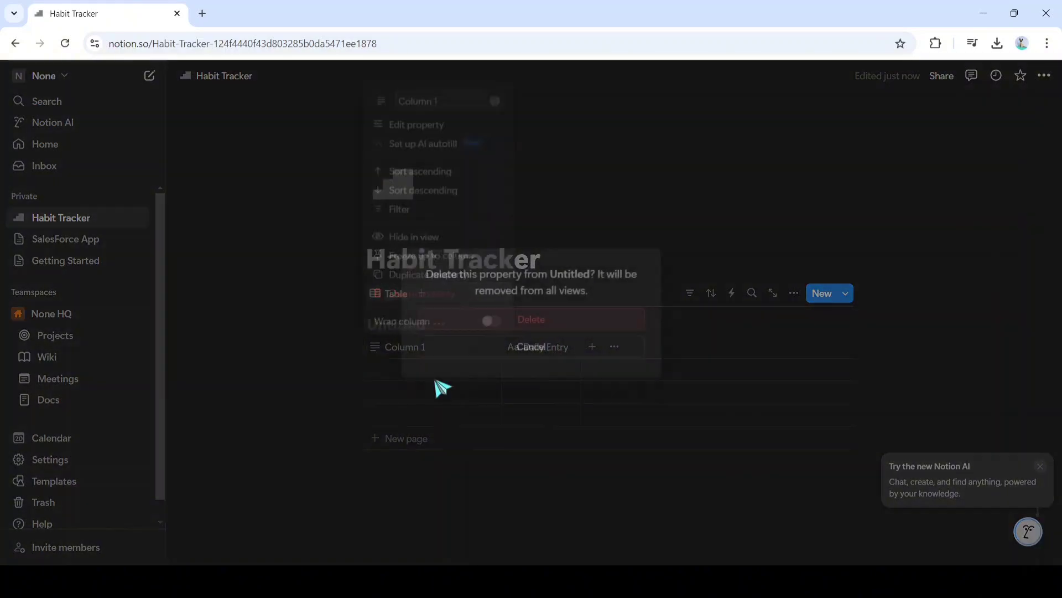
{"action": "left_click", "coordinate": [491, 321]}
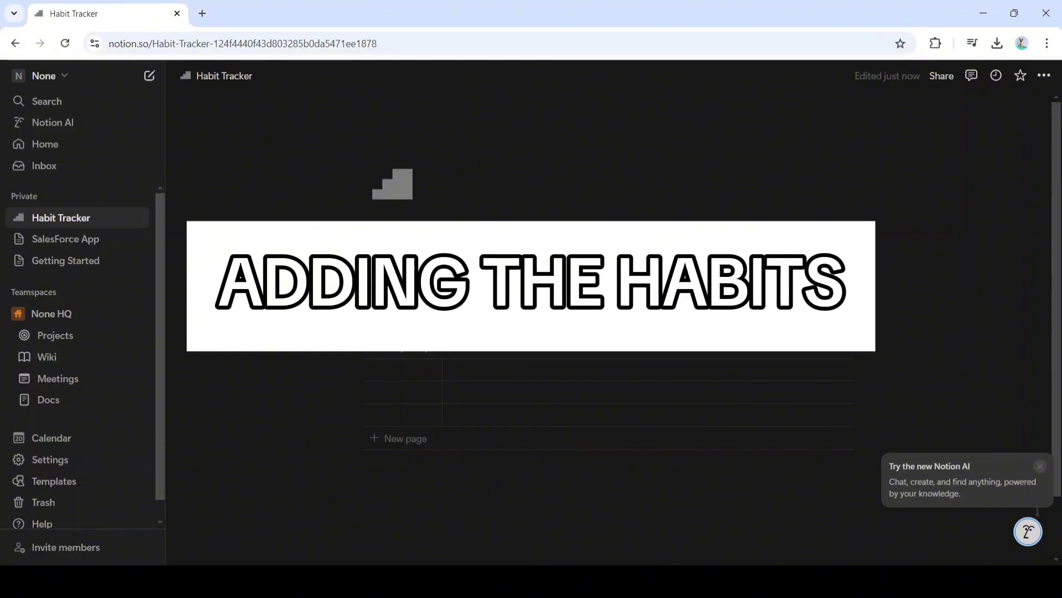
Add a new Checkbox property to the database beside Daily Entry.
{"action": "left_click", "coordinate": [454, 347]}
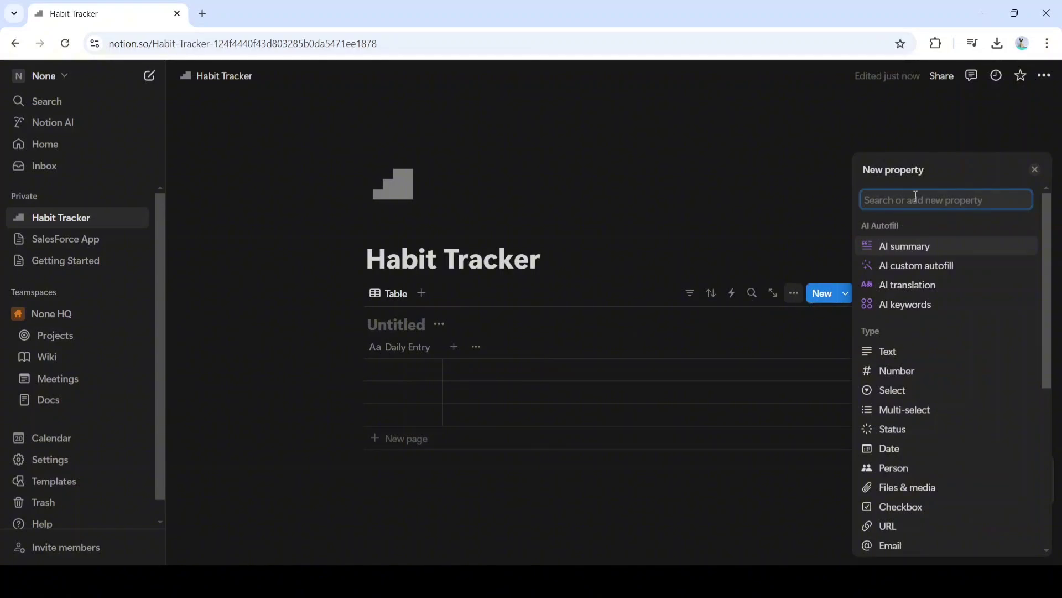
{"action": "type", "text": "cj"}
{"action": "key", "text": "BackSpace"}
{"action": "type", "text": "hec"}
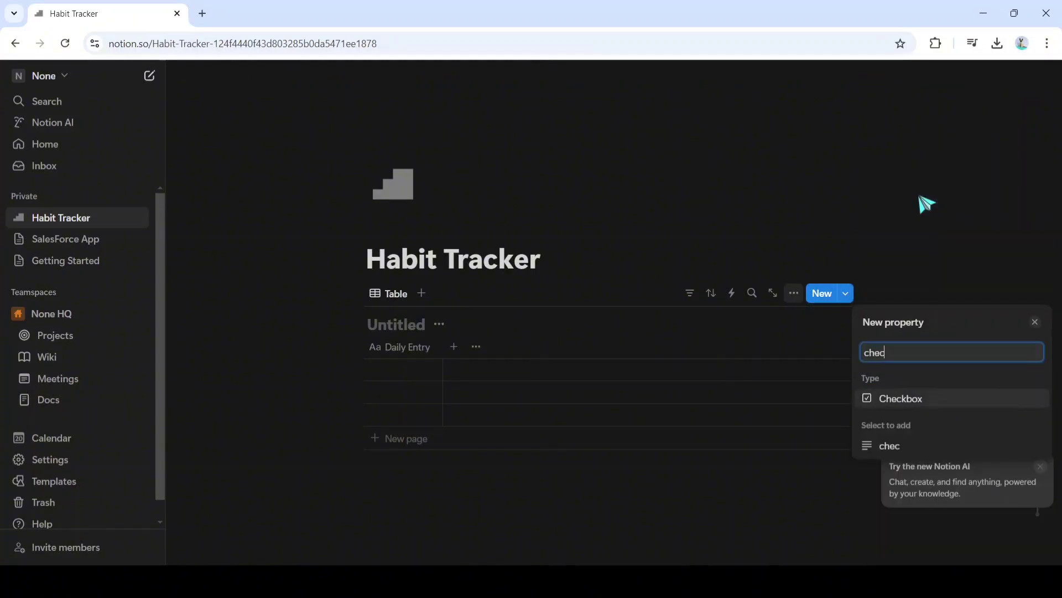
{"action": "left_click", "coordinate": [884, 400]}
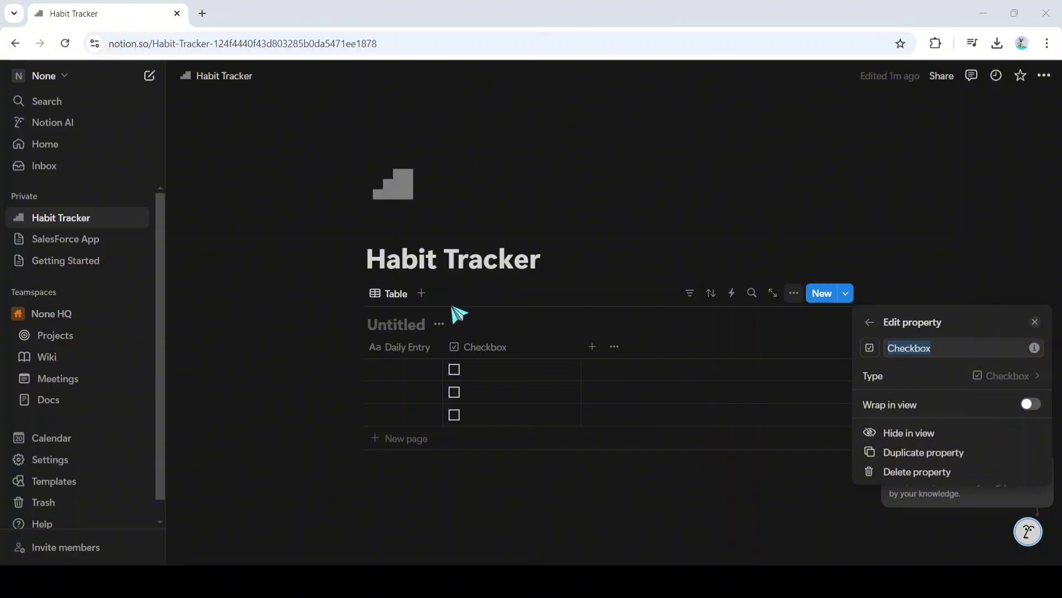
Rename the new checkbox column to "Study for an hour".
{"action": "left_click", "coordinate": [501, 354]}
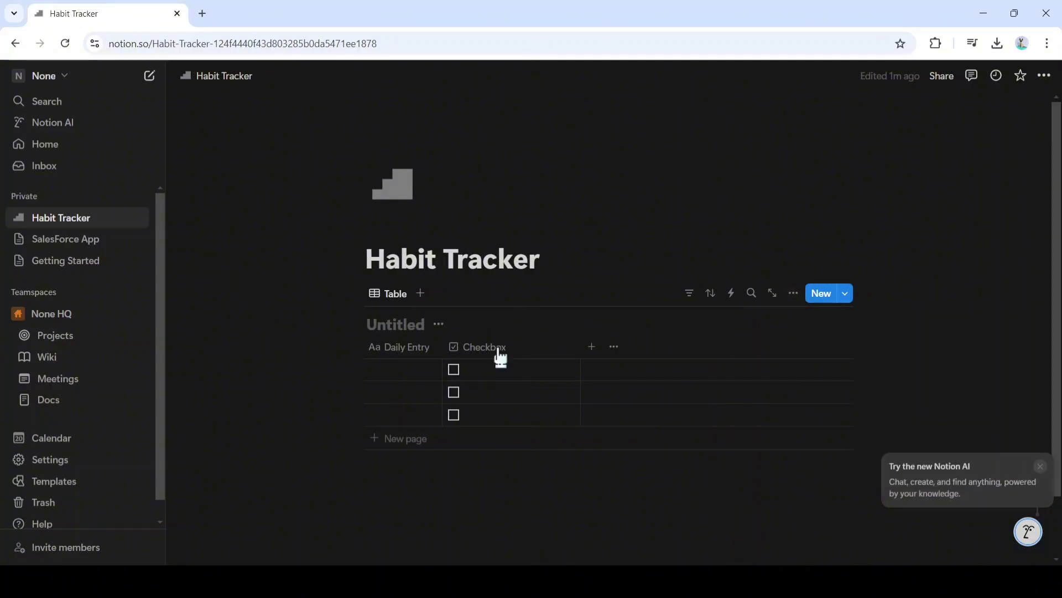
{"action": "left_click", "coordinate": [501, 351]}
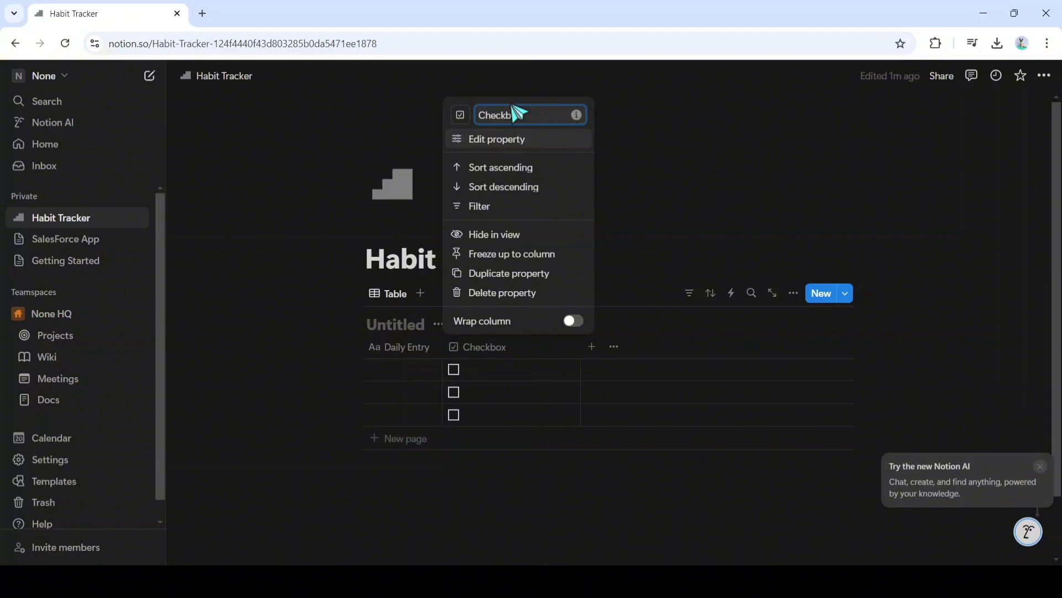
{"action": "key", "text": "ctrl+a"}
{"action": "key", "text": "BackSpace"}
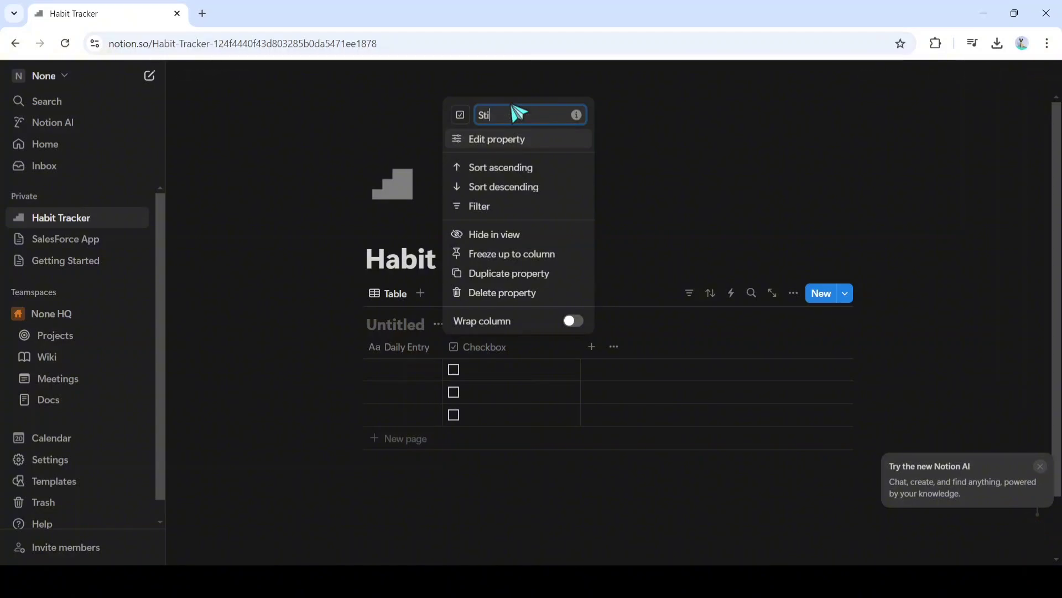
{"action": "key", "text": "BackSpace"}
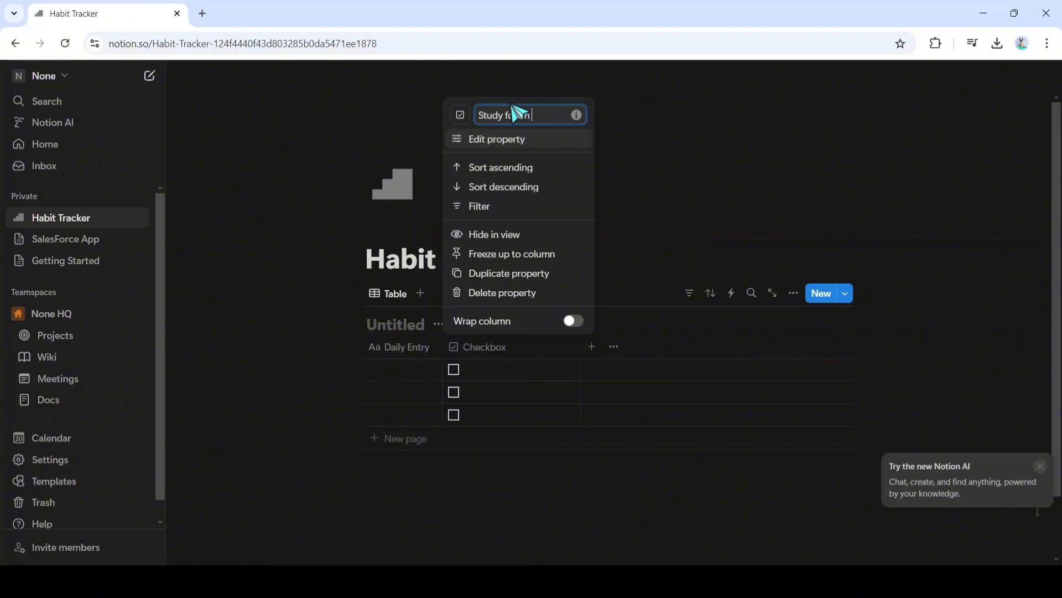
{"action": "key", "text": "Return"}
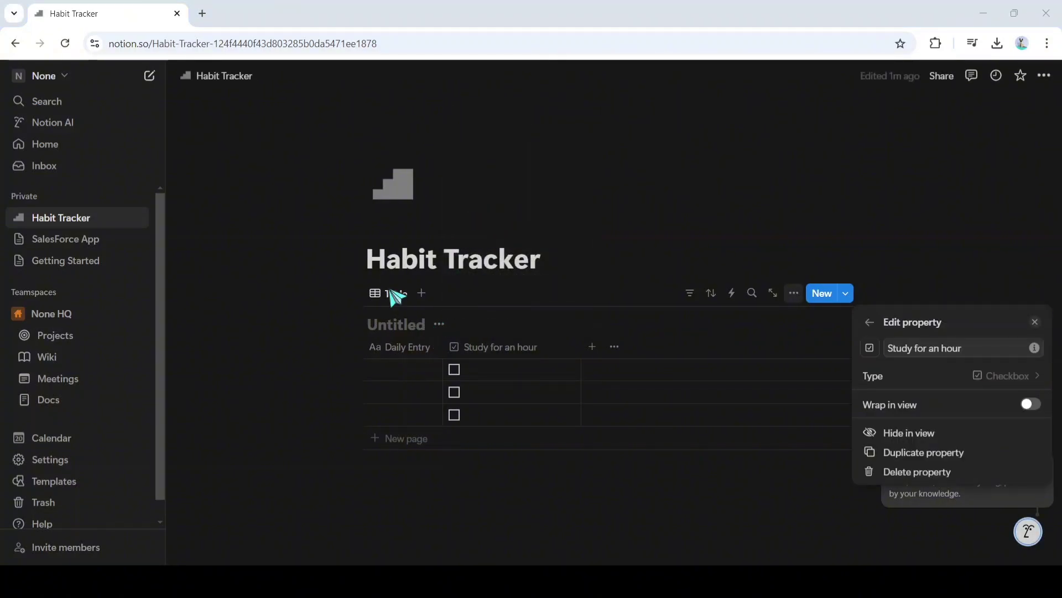
Add another Checkbox property after the Study for an hour column.
{"action": "left_click", "coordinate": [593, 348]}
{"action": "left_click", "coordinate": [592, 348]}
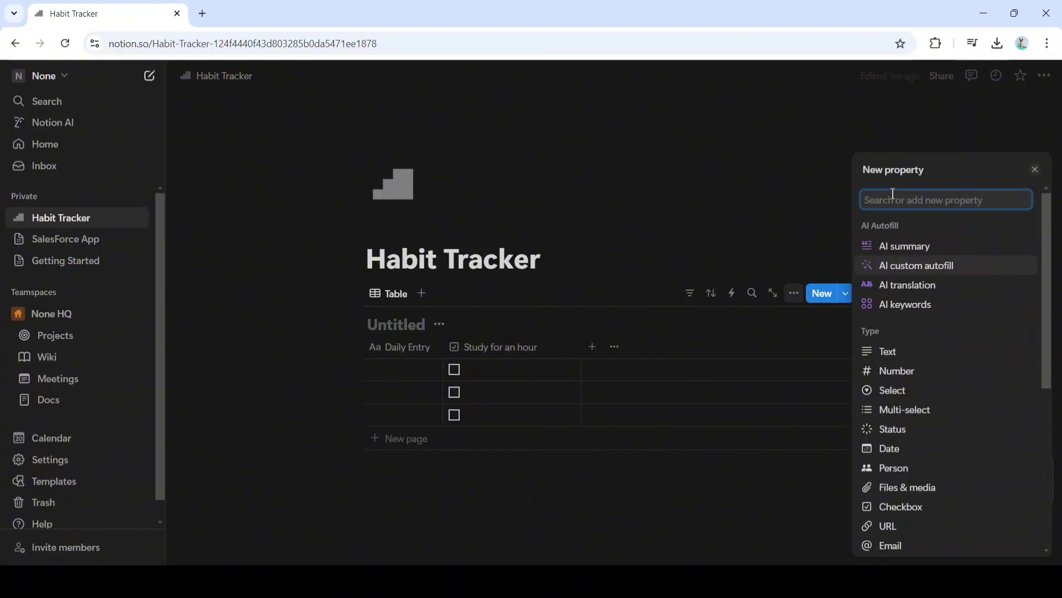
{"action": "type", "text": "Chec"}
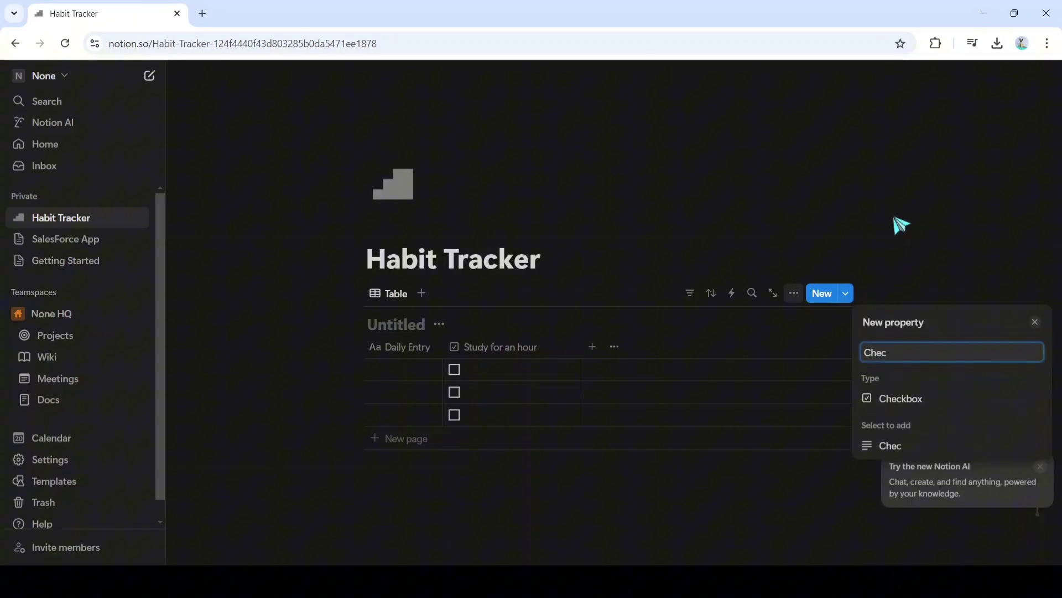
{"action": "left_click", "coordinate": [890, 398]}
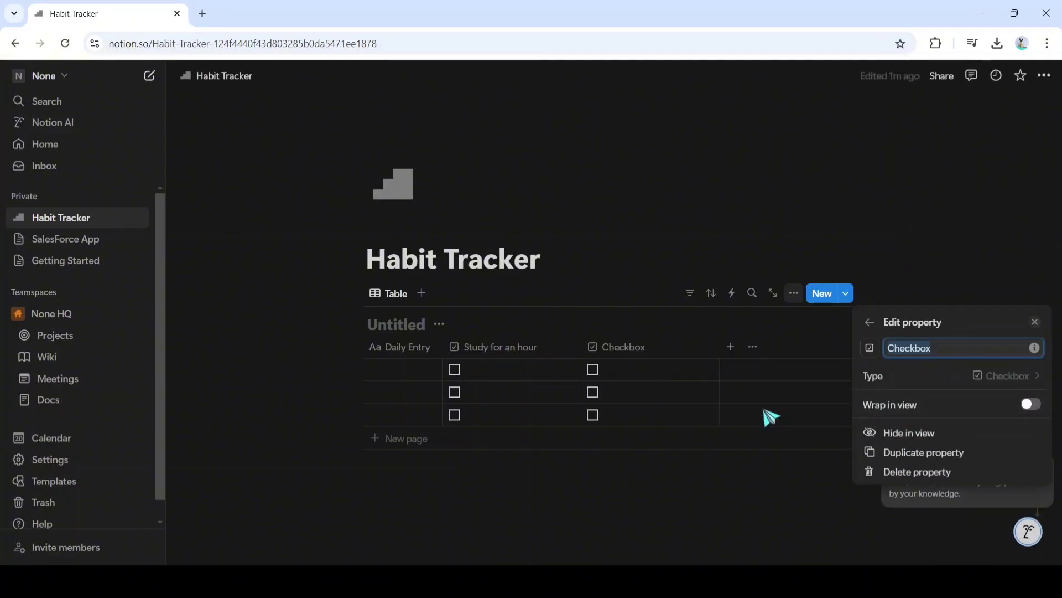
Rename the second checkbox column to "Read for 30 mins".
{"action": "left_click", "coordinate": [636, 353]}
{"action": "left_click", "coordinate": [624, 357]}
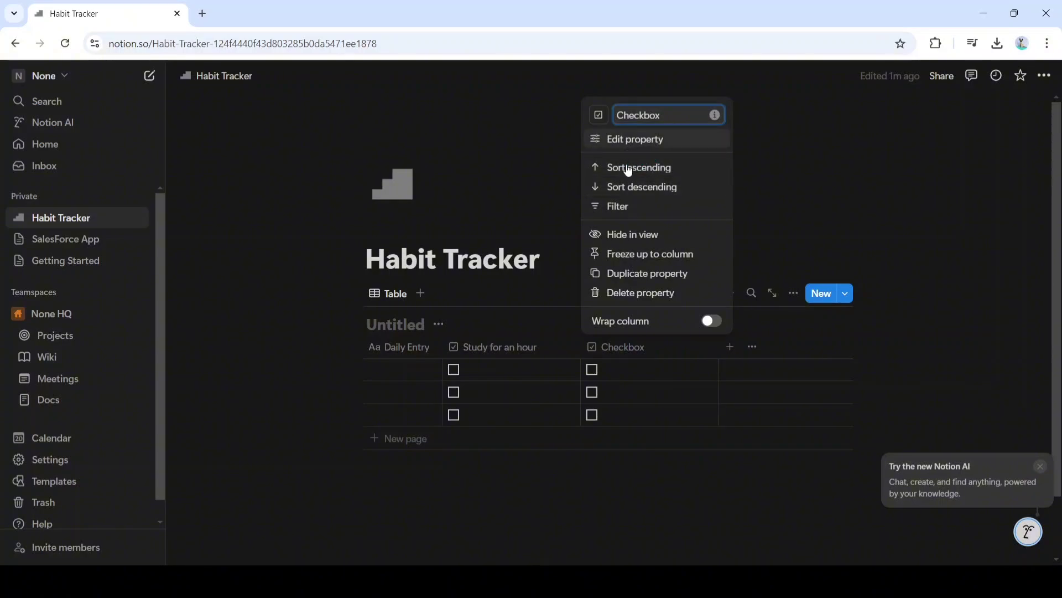
{"action": "key", "text": "BackSpace"}
{"action": "key", "text": "BackSpace"}
{"action": "key", "text": "BackSpace"}
{"action": "key", "text": "BackSpace"}
{"action": "key", "text": "BackSpace"}
{"action": "key", "text": "BackSpace"}
{"action": "key", "text": "BackSpace"}
{"action": "key", "text": "BackSpace"}
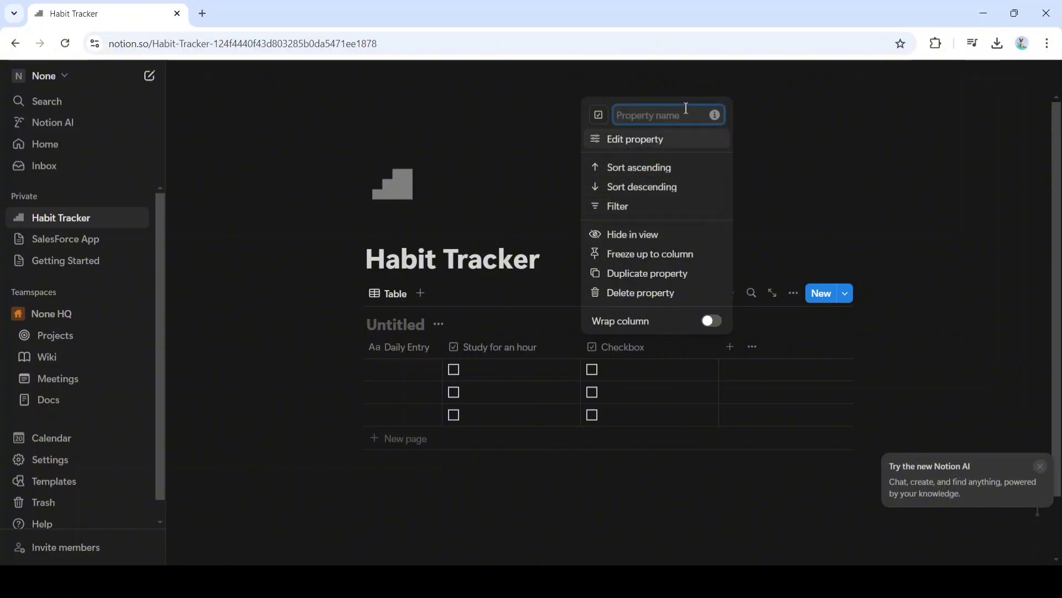
{"action": "type", "text": "Res"}
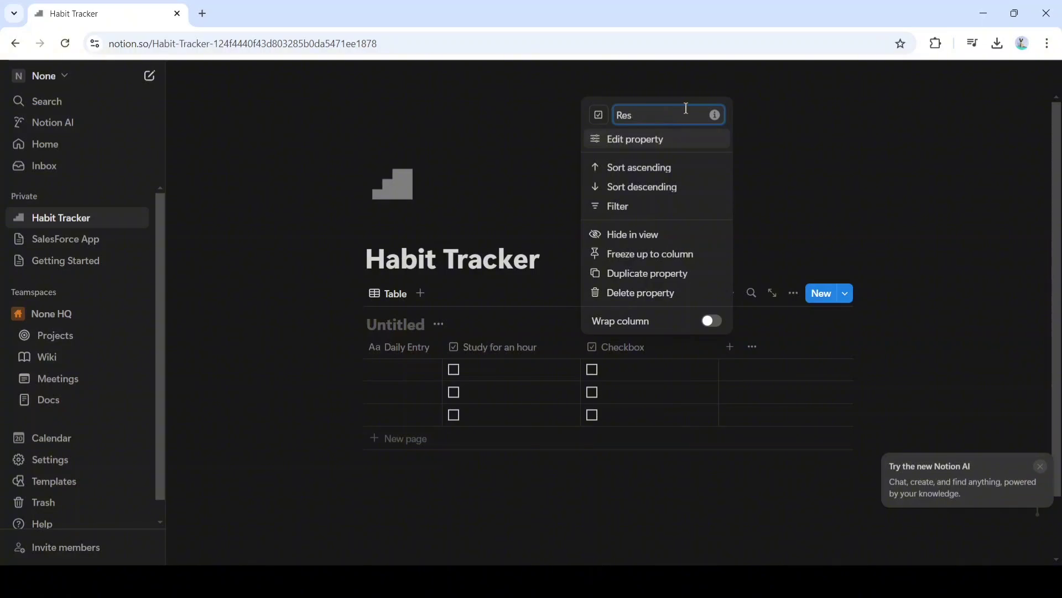
{"action": "key", "text": "BackSpace"}
{"action": "key", "text": "BackSpace"}
{"action": "key", "text": "BackSpace"}
{"action": "type", "text": "Read for 30 mins"}
{"action": "key", "text": "Return"}
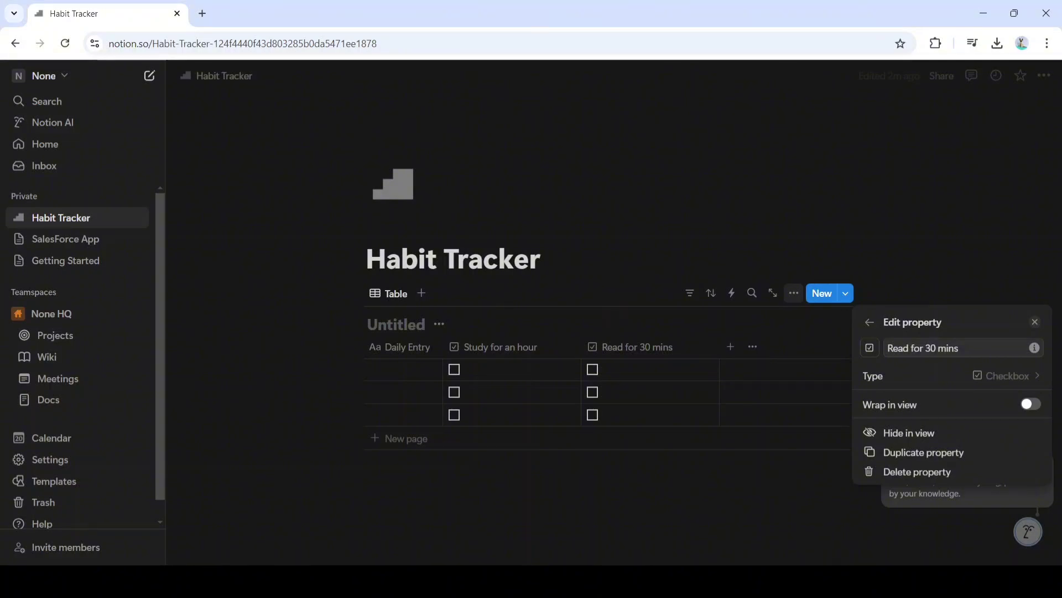
Add a third Checkbox property named "Fill out my journal" to the database.
{"action": "left_click", "coordinate": [730, 347]}
{"action": "type", "text": "check"}
{"action": "key", "text": "Return"}
{"action": "type", "text": "Fill Out My"}
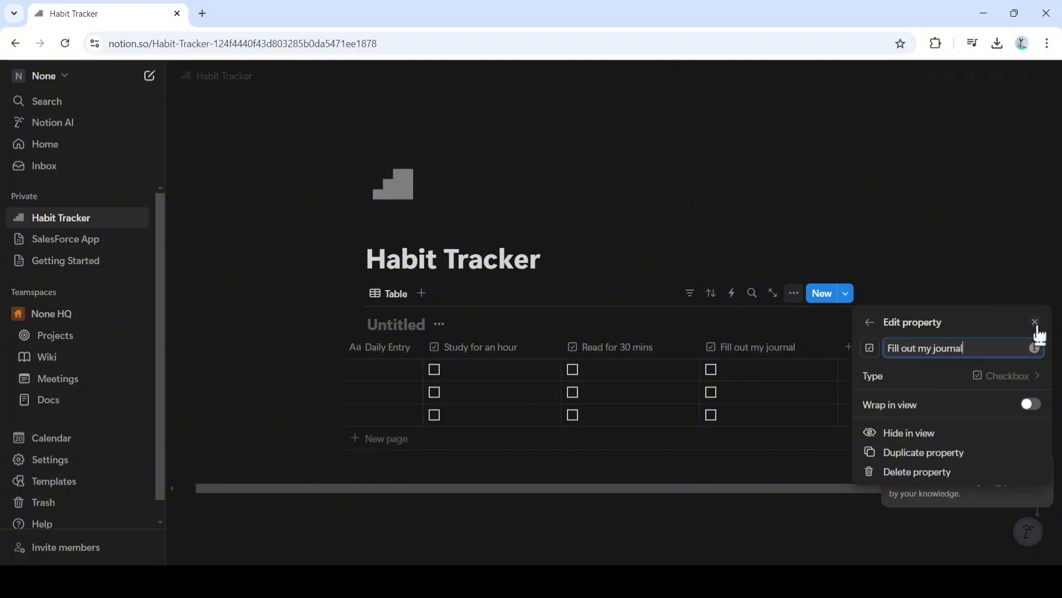
{"action": "left_click", "coordinate": [1035, 323]}
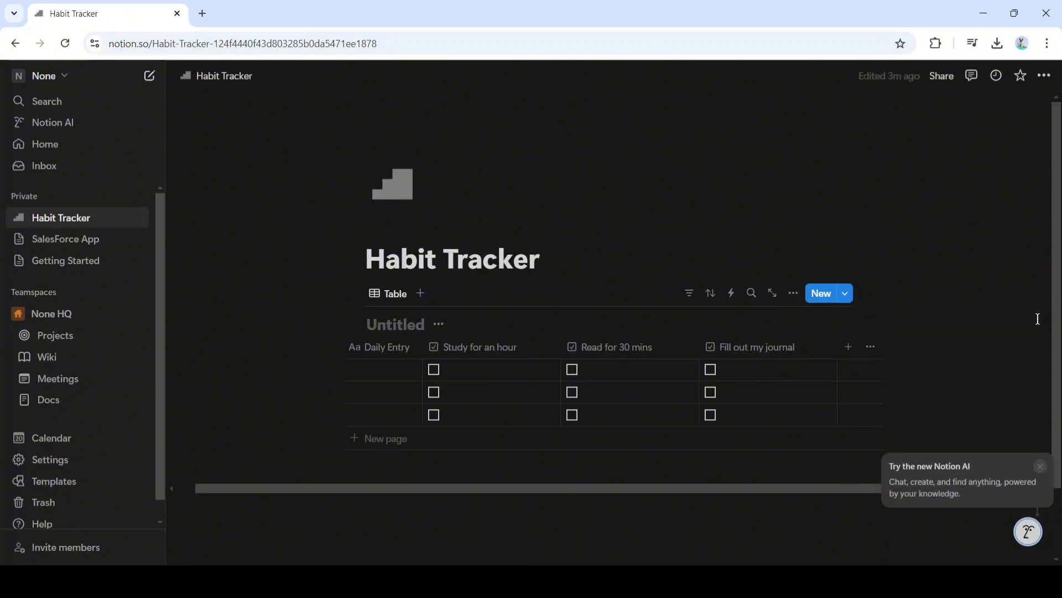
Add a Created time property after the Fill out my journal column.
{"action": "key", "text": "ctrl+minus"}
{"action": "key", "text": "ctrl+minus"}
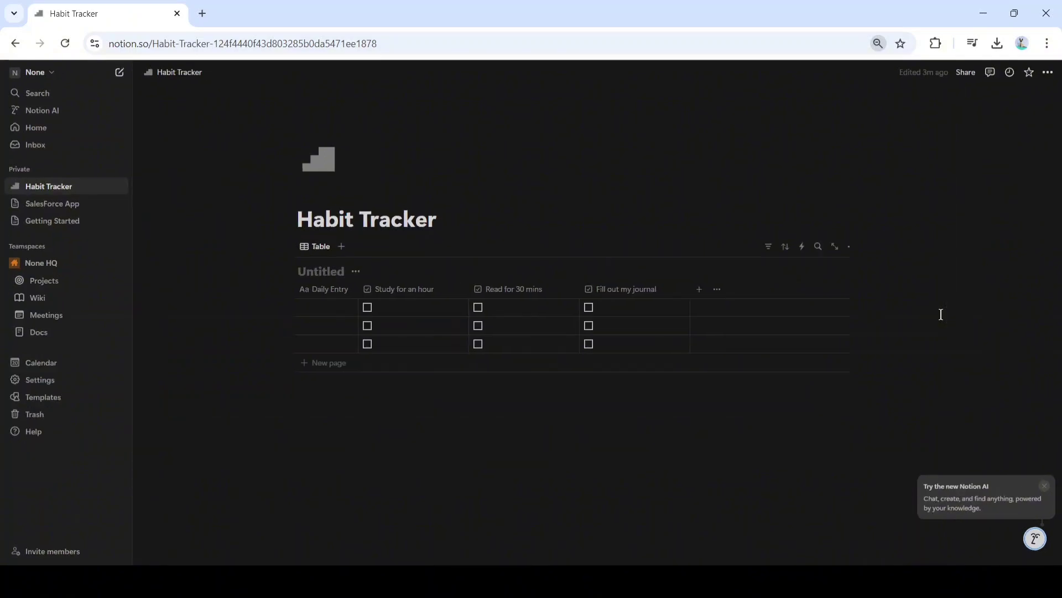
{"action": "left_click", "coordinate": [802, 306]}
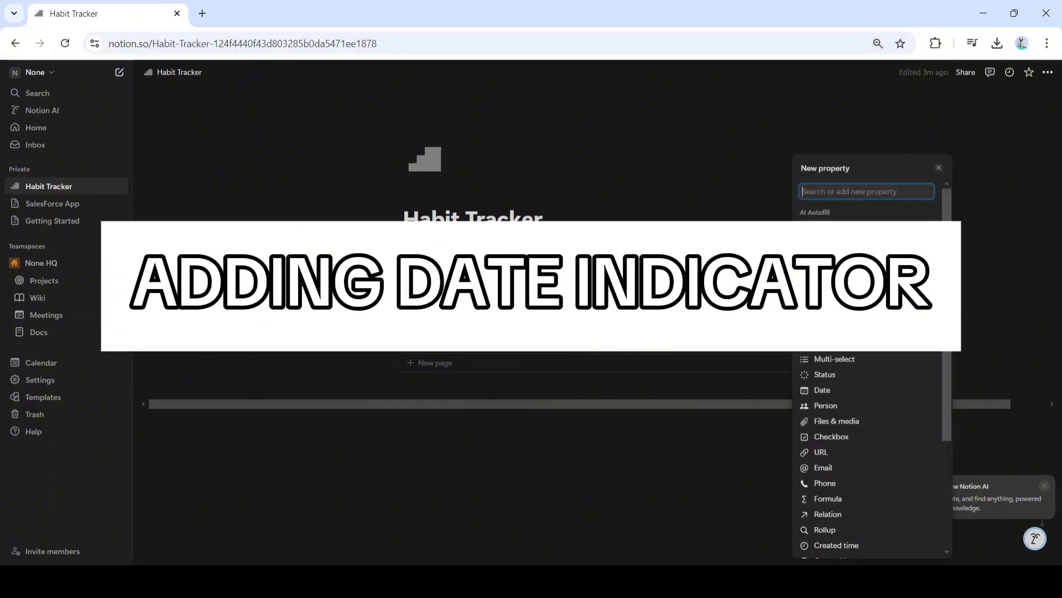
{"action": "type", "text": "crea"}
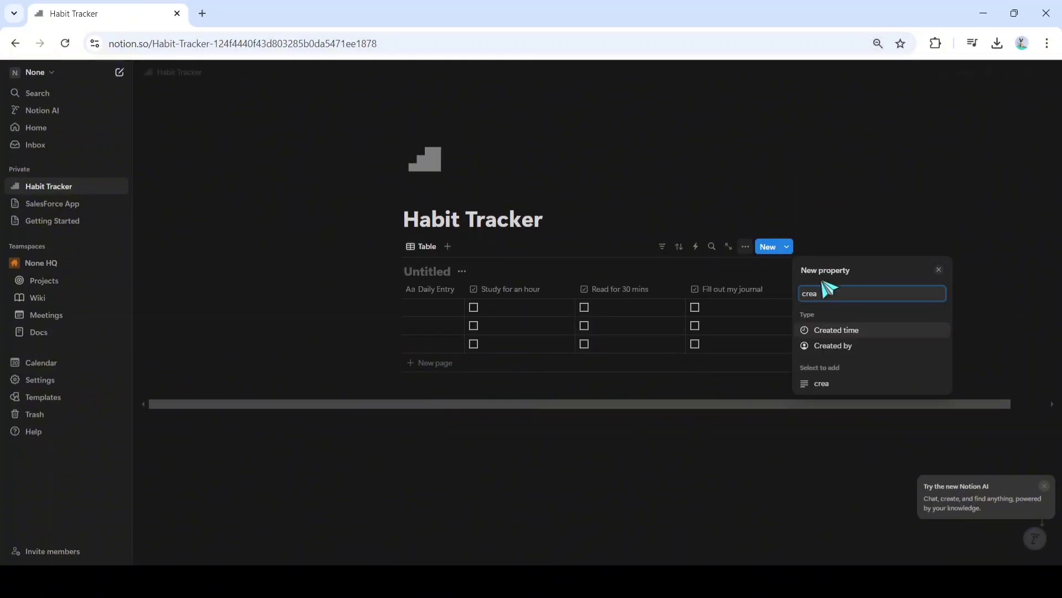
{"action": "left_click", "coordinate": [821, 332]}
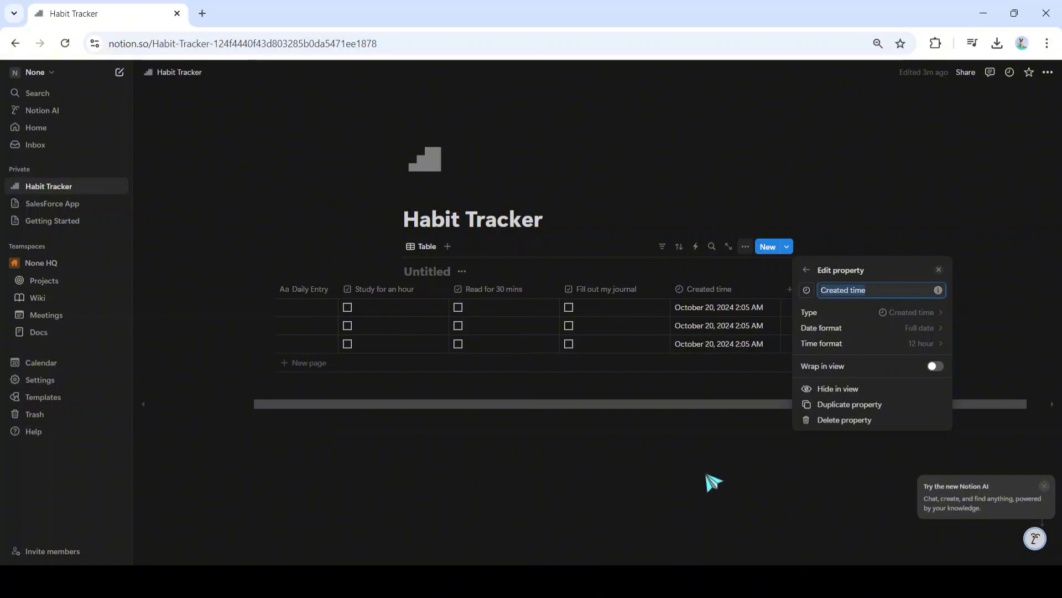
{"action": "left_click", "coordinate": [710, 475]}
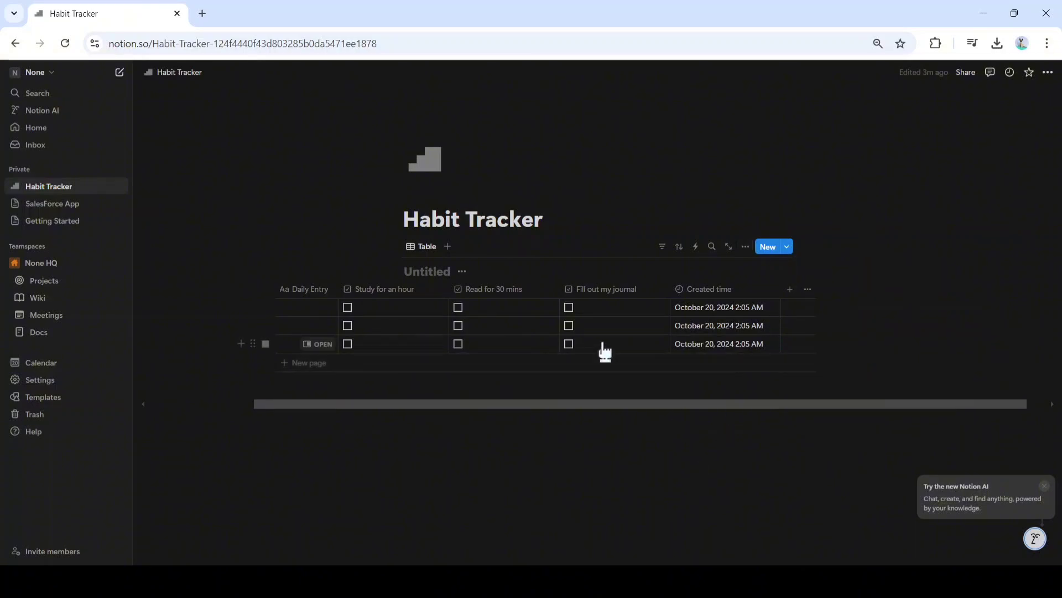
Check off all three habits in the last row of the table.
{"action": "left_click", "coordinate": [605, 351]}
{"action": "left_click", "coordinate": [458, 344]}
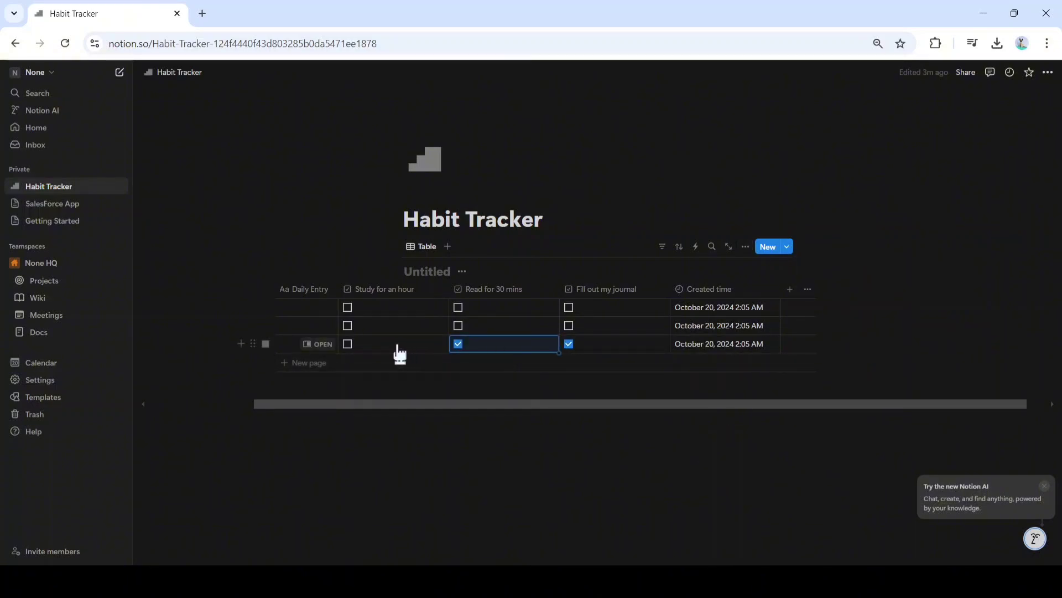
{"action": "left_click", "coordinate": [396, 348]}
Delete the last two rows so that only the first entry is left in the table.
{"action": "right_click", "coordinate": [397, 349]}
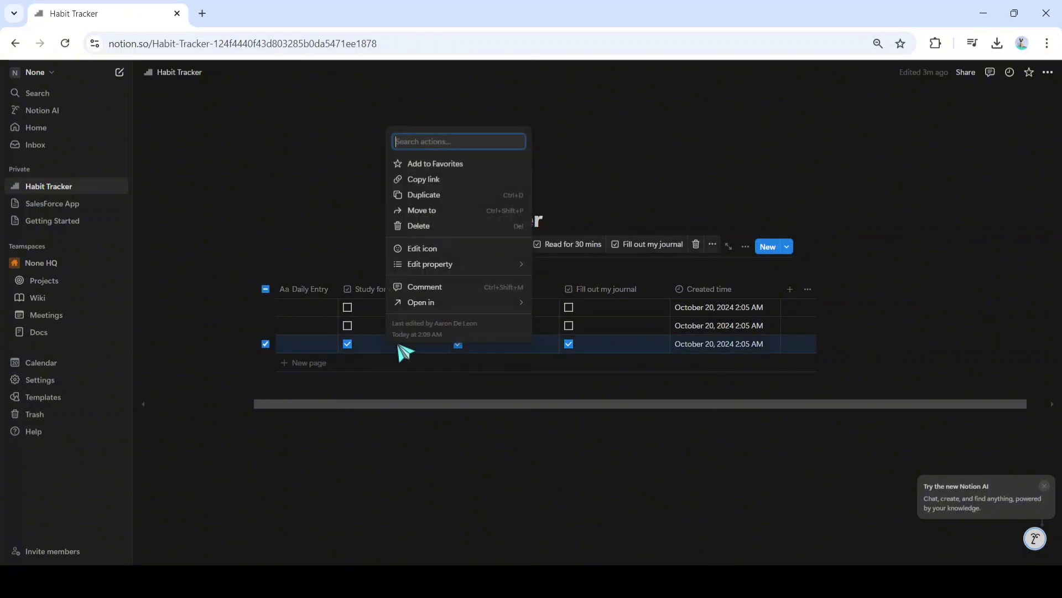
{"action": "left_click", "coordinate": [401, 382]}
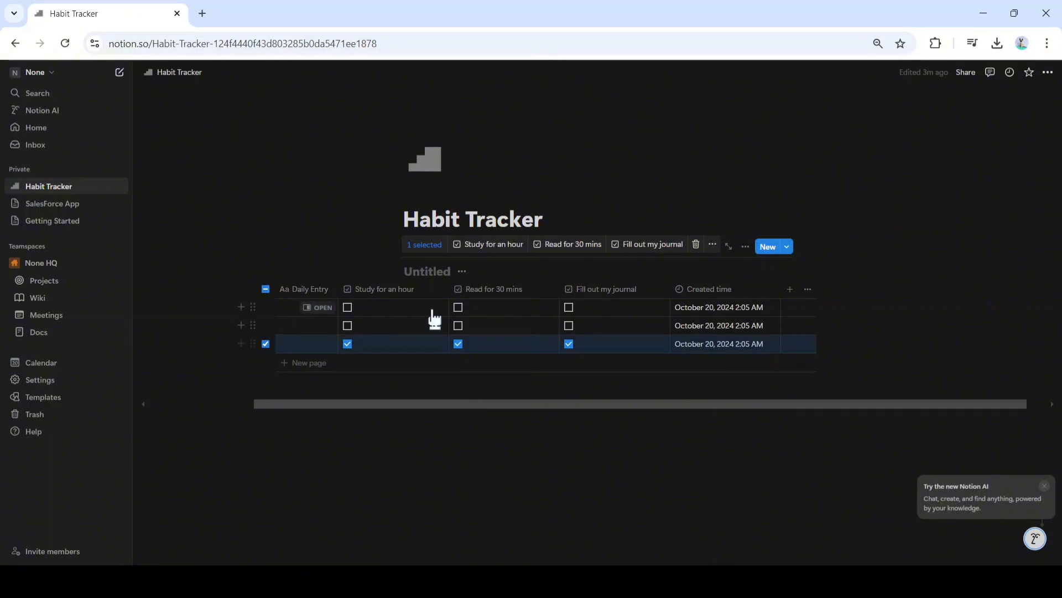
{"action": "left_click", "coordinate": [696, 245]}
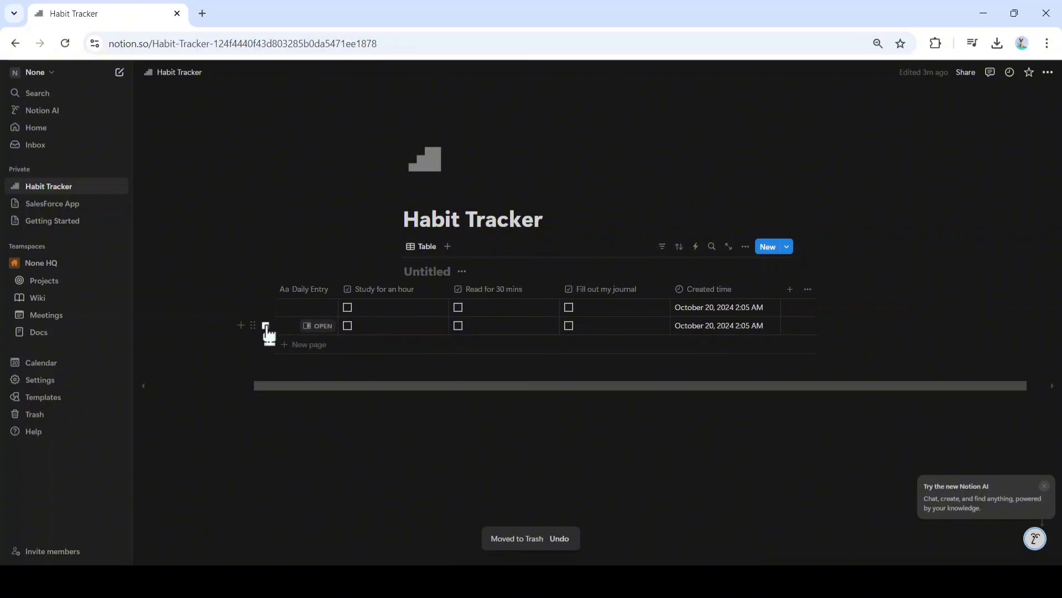
{"action": "left_click", "coordinate": [265, 326]}
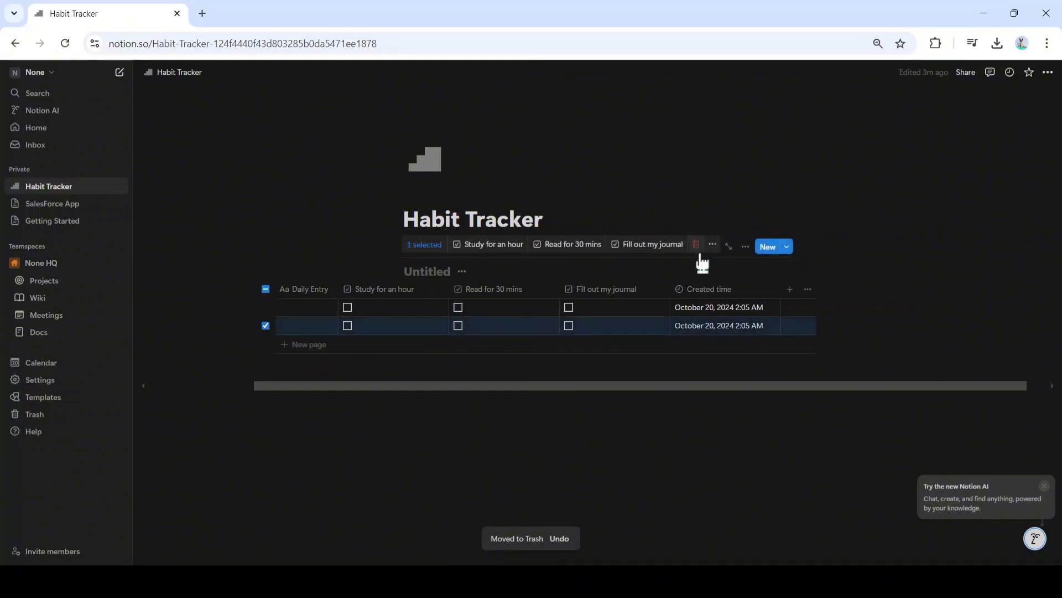
{"action": "left_click", "coordinate": [698, 249]}
{"action": "left_click", "coordinate": [633, 493]}
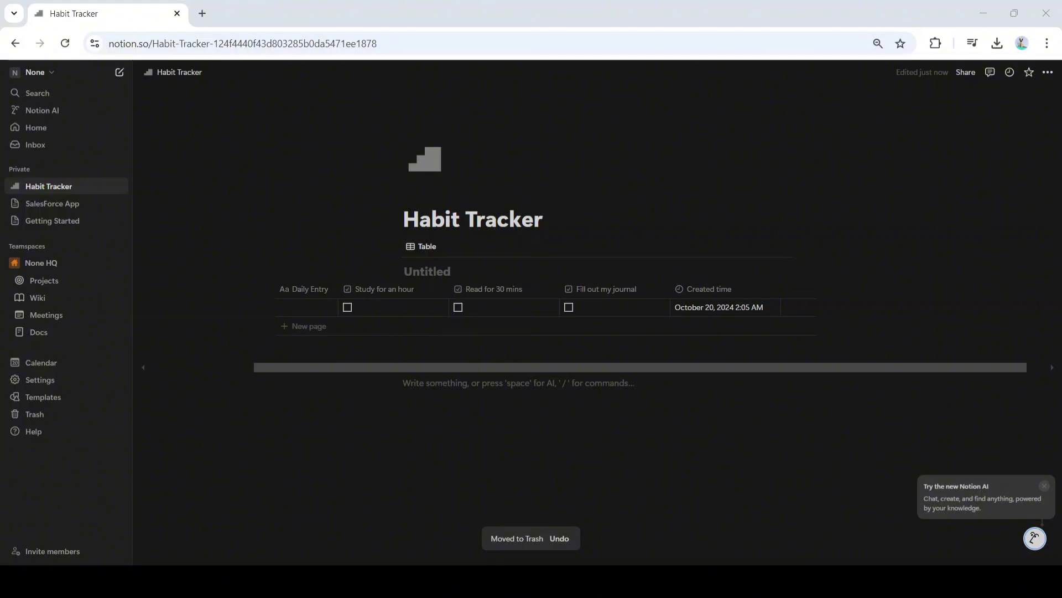
Rename the Created time column to "Date" and sort the table by it in ascending order.
{"action": "left_click", "coordinate": [721, 291]}
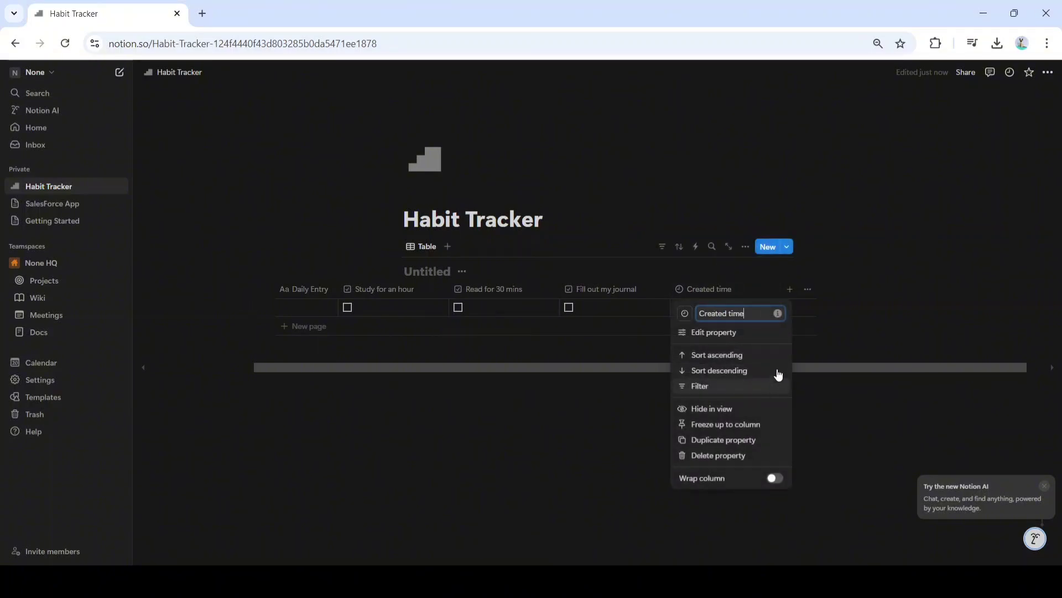
{"action": "type", "text": "dA"}
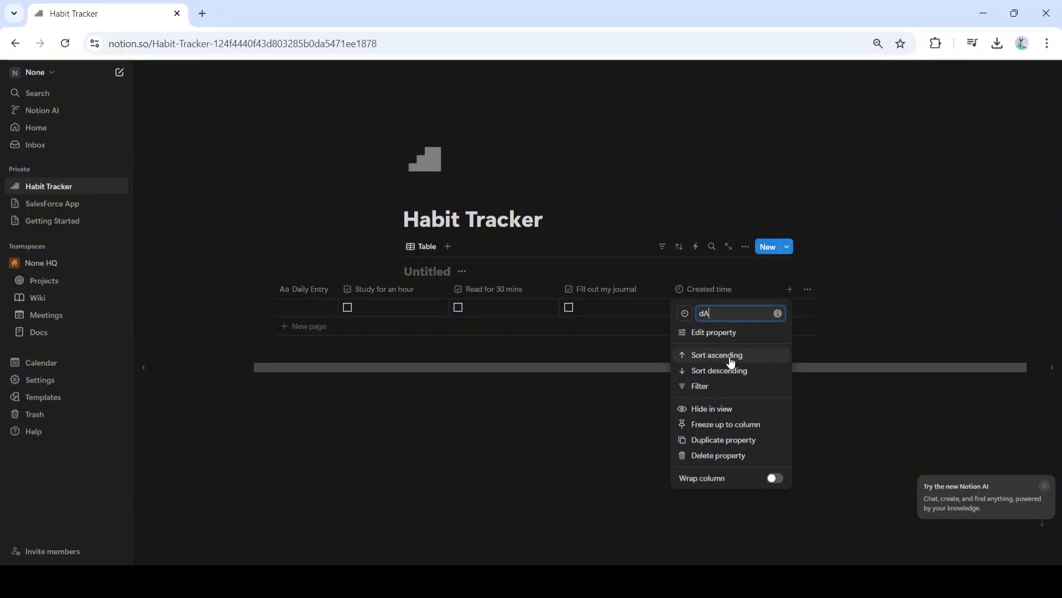
{"action": "type", "text": "te"}
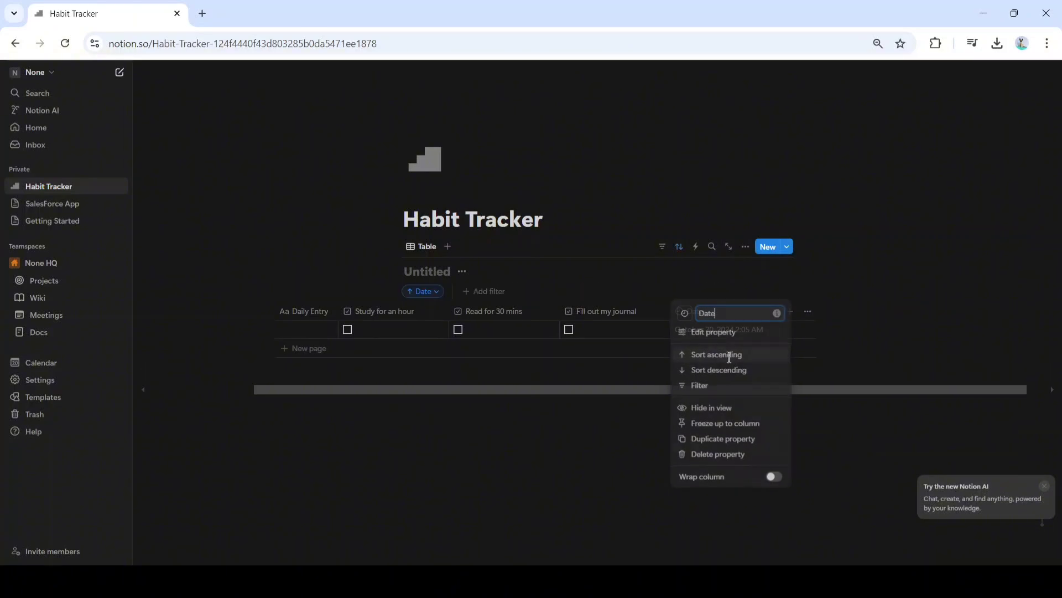
{"action": "left_click", "coordinate": [731, 362]}
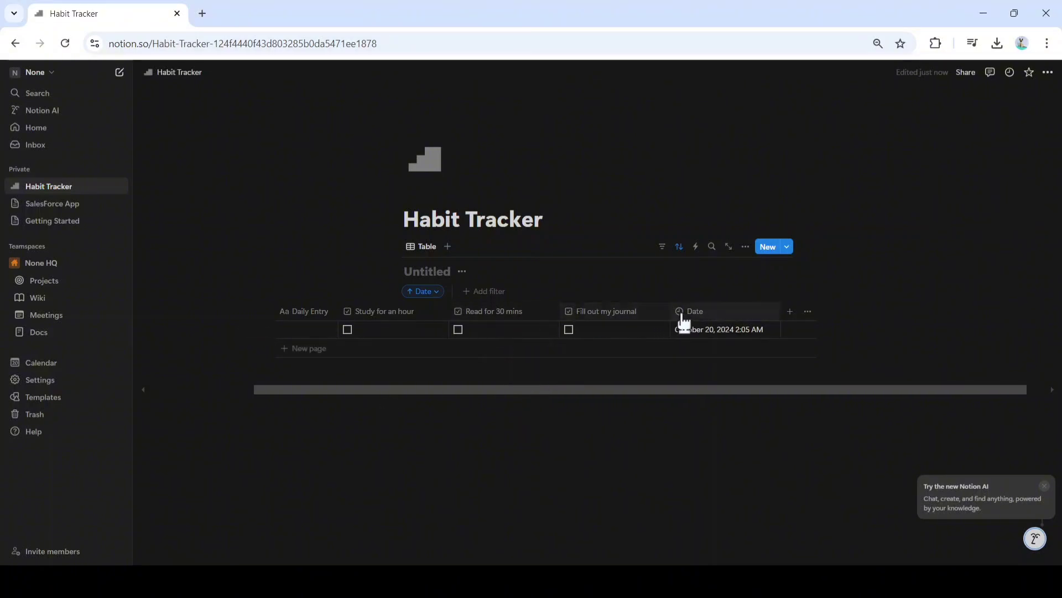
Reorder the columns so that Date comes first and Daily Entry comes last.
{"action": "left_click_drag", "start_coordinate": [707, 315], "coordinate": [313, 313]}
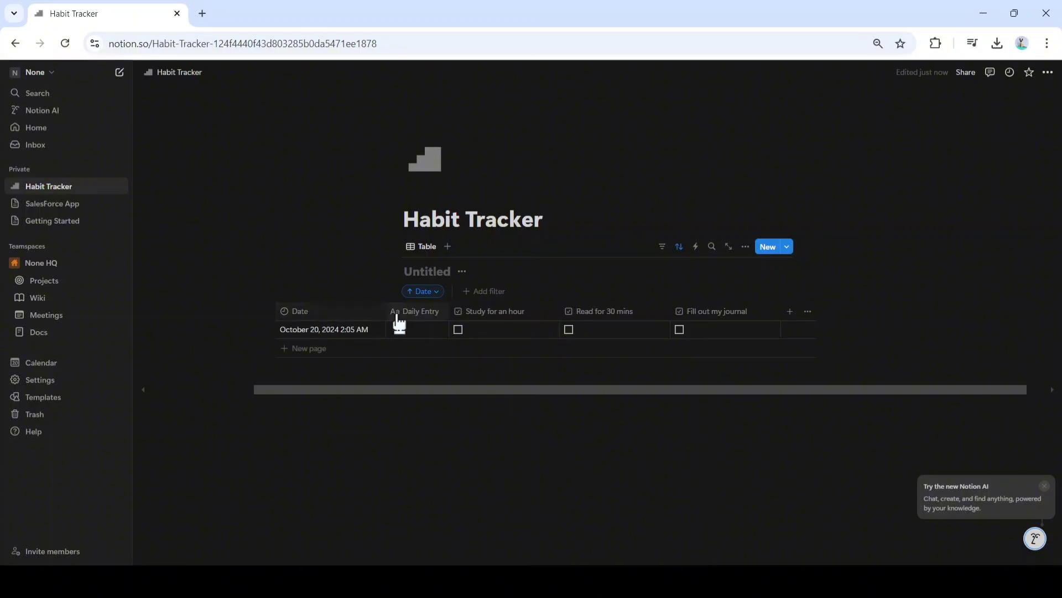
{"action": "left_click_drag", "start_coordinate": [408, 322], "coordinate": [745, 298]}
{"action": "left_click_drag", "start_coordinate": [768, 305], "coordinate": [768, 307]}
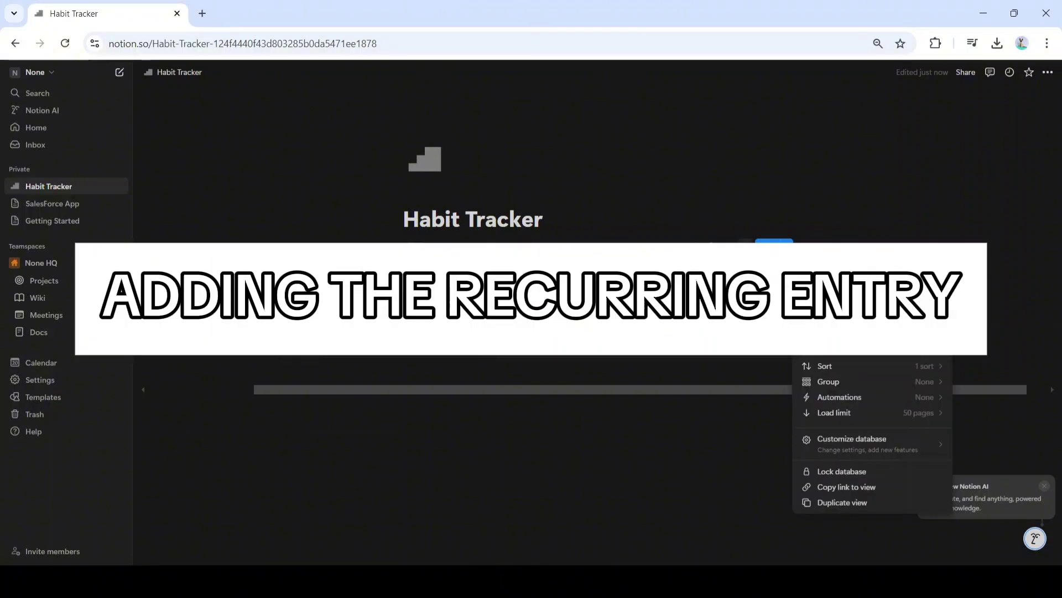
Rename the table view to "Habits".
{"action": "type", "text": "its"}
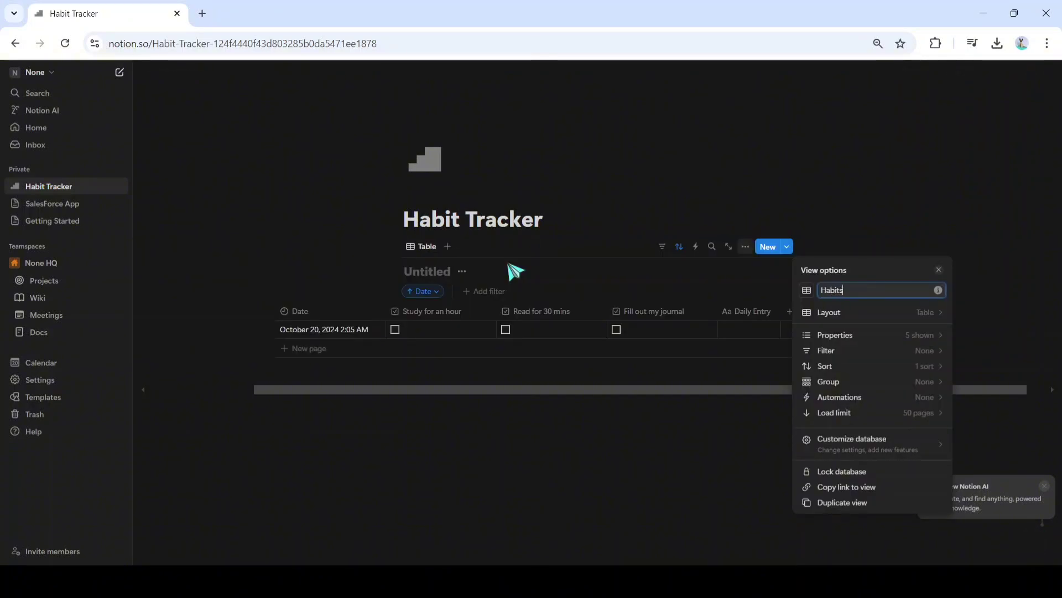
{"action": "key", "text": "Return"}
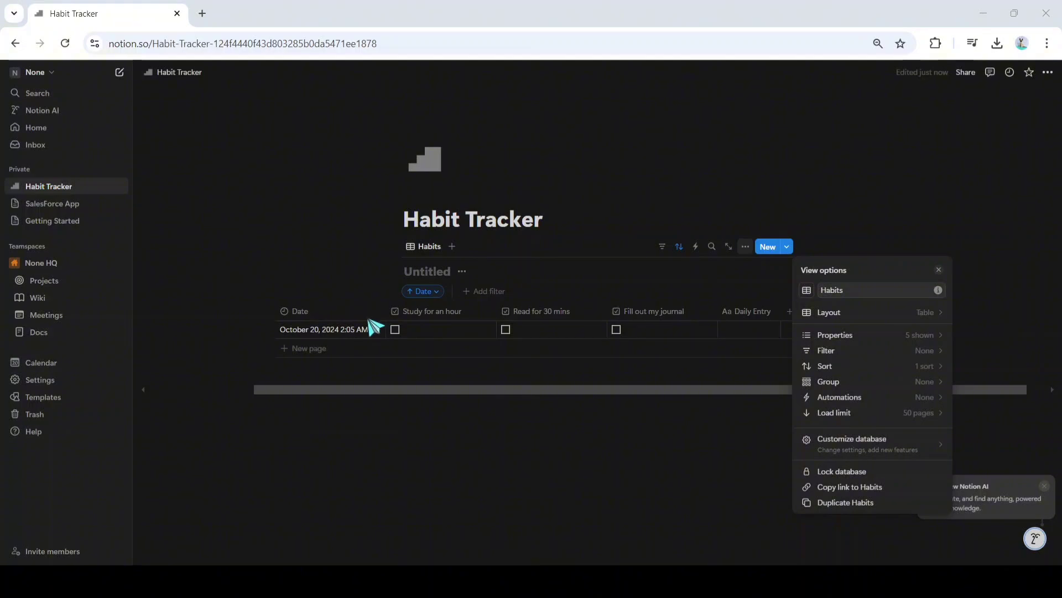
{"action": "left_click", "coordinate": [317, 299]}
Create a new database template titled "Add an entry".
{"action": "left_click", "coordinate": [786, 247]}
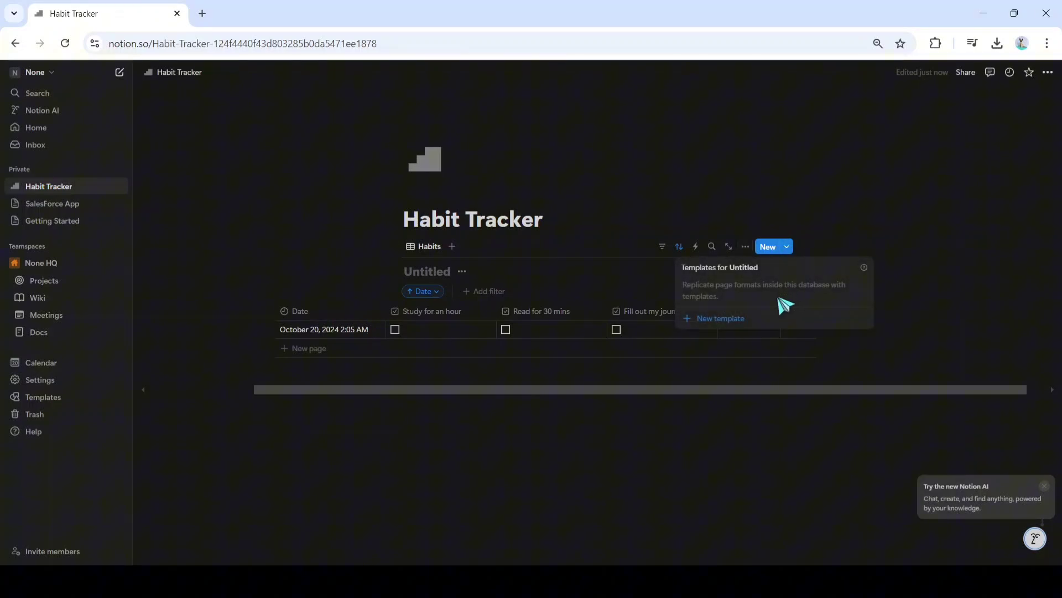
{"action": "left_click", "coordinate": [737, 316]}
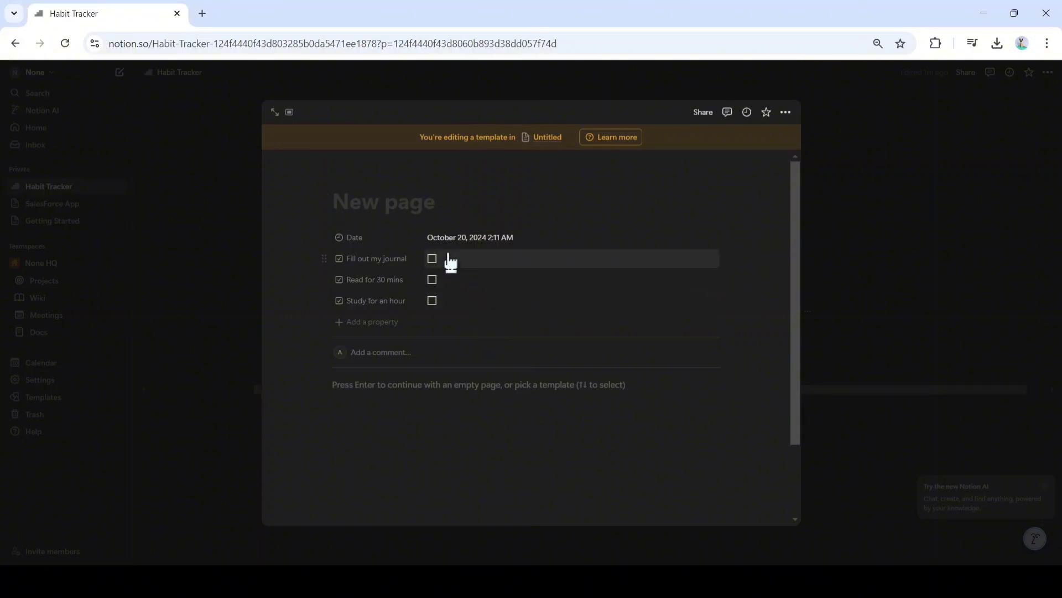
{"action": "type", "text": "Add an entry"}
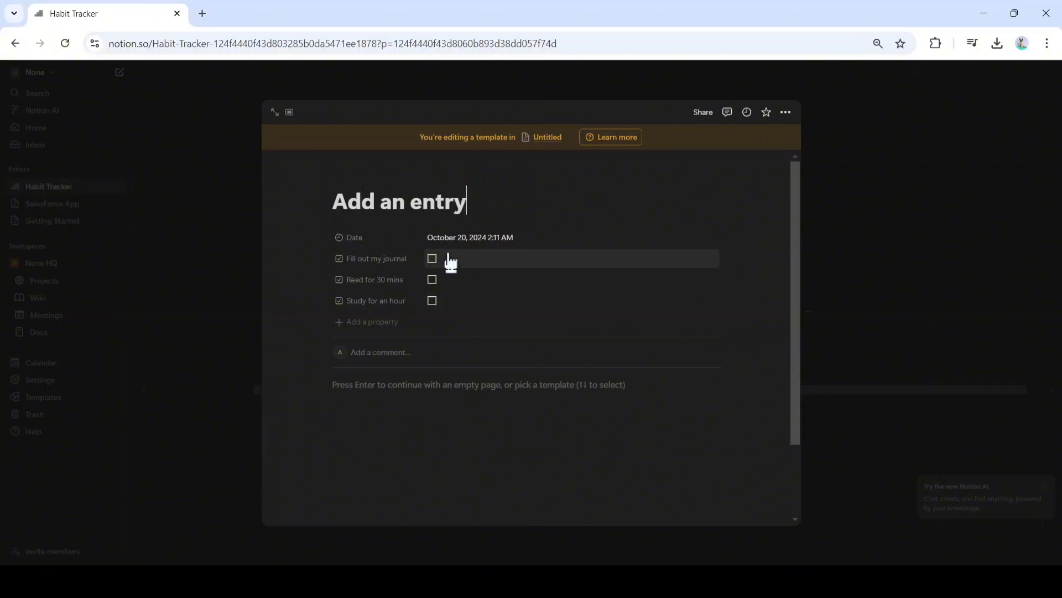
{"action": "key", "text": "Return"}
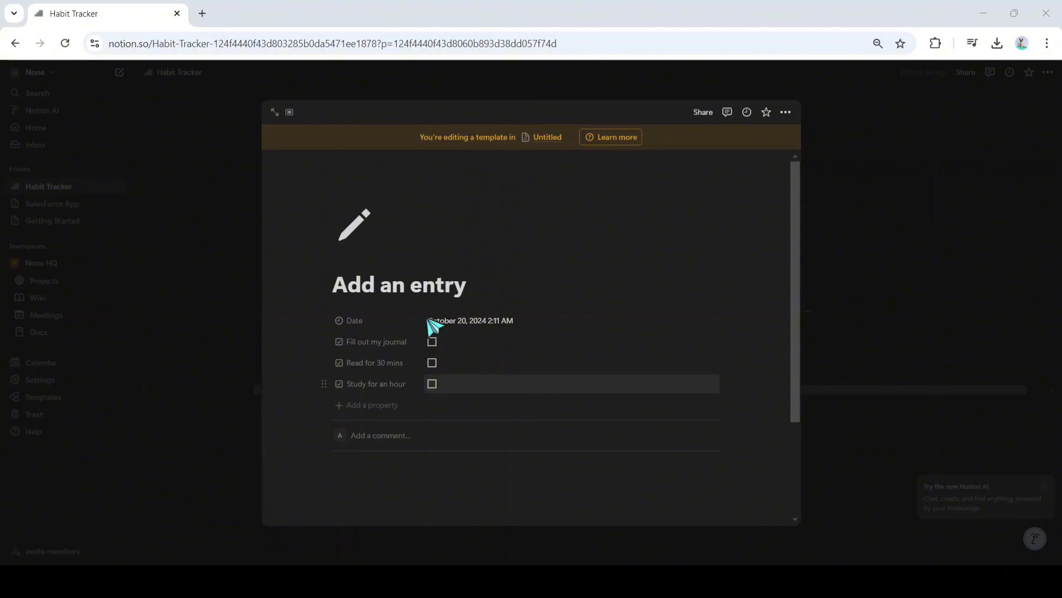
Write the question "How's your day today?" in the template body and make it bold.
{"action": "left_click", "coordinate": [382, 487]}
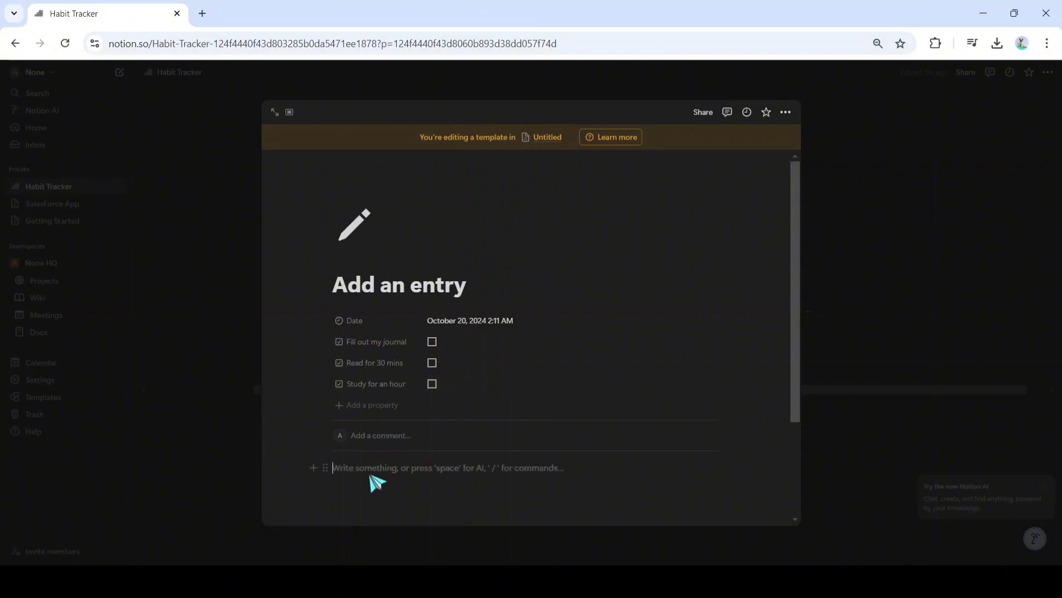
{"action": "type", "text": "Hows"}
{"action": "key", "text": "BackSpace"}
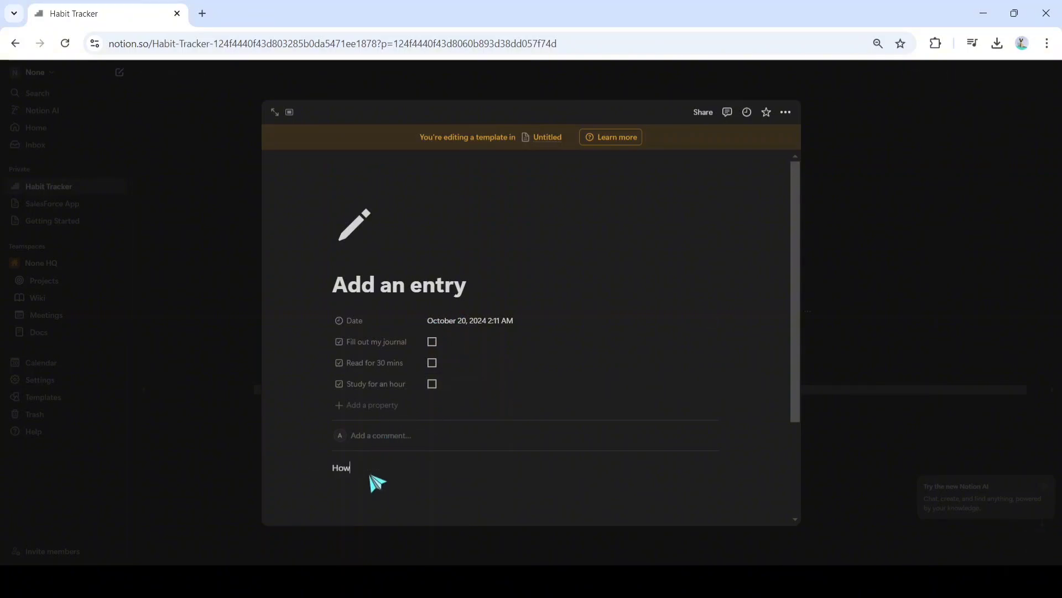
{"action": "type", "text": ";s"}
{"action": "type", "text": "s your day tod"}
{"action": "type", "text": "ay?"}
{"action": "key", "text": "ctrl+a"}
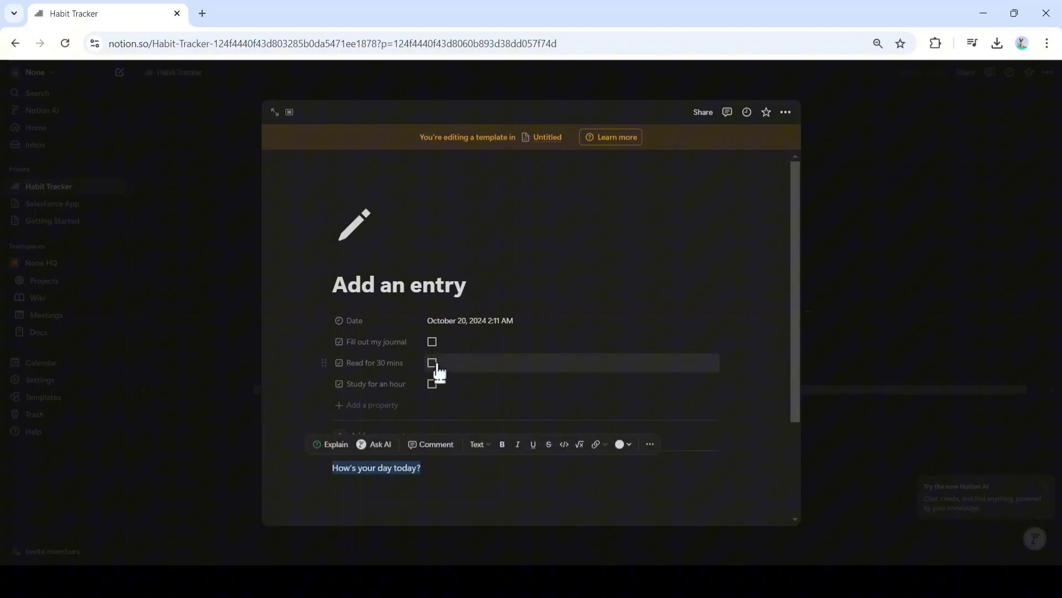
{"action": "left_click", "coordinate": [501, 445]}
{"action": "left_click", "coordinate": [447, 469]}
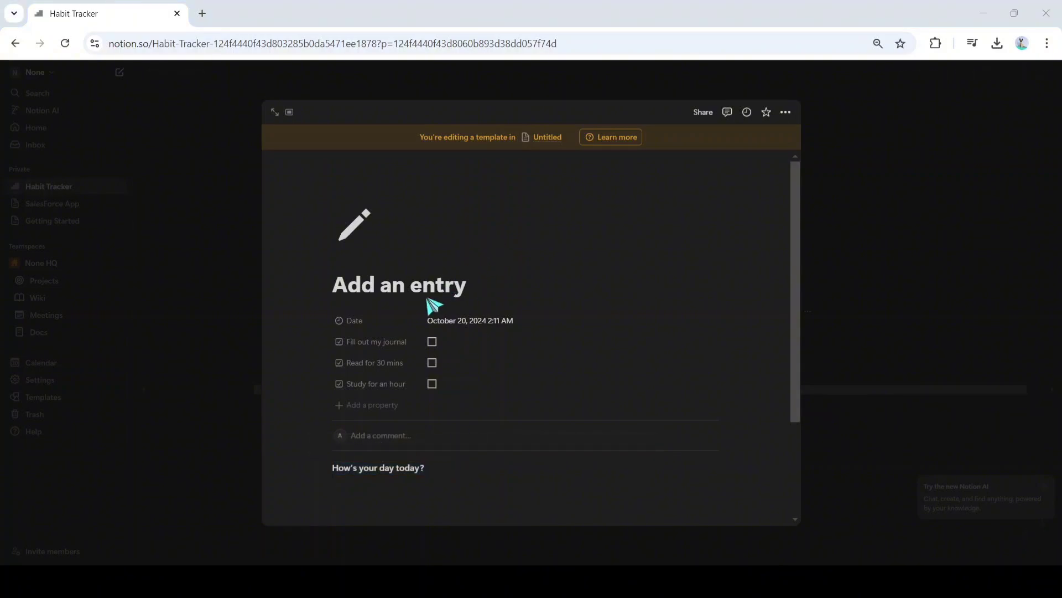
Add the bold question "What are the things you are grateful for that happened today?" below the first question.
{"action": "key", "text": "Return"}
{"action": "type", "text": "What are the things yo"}
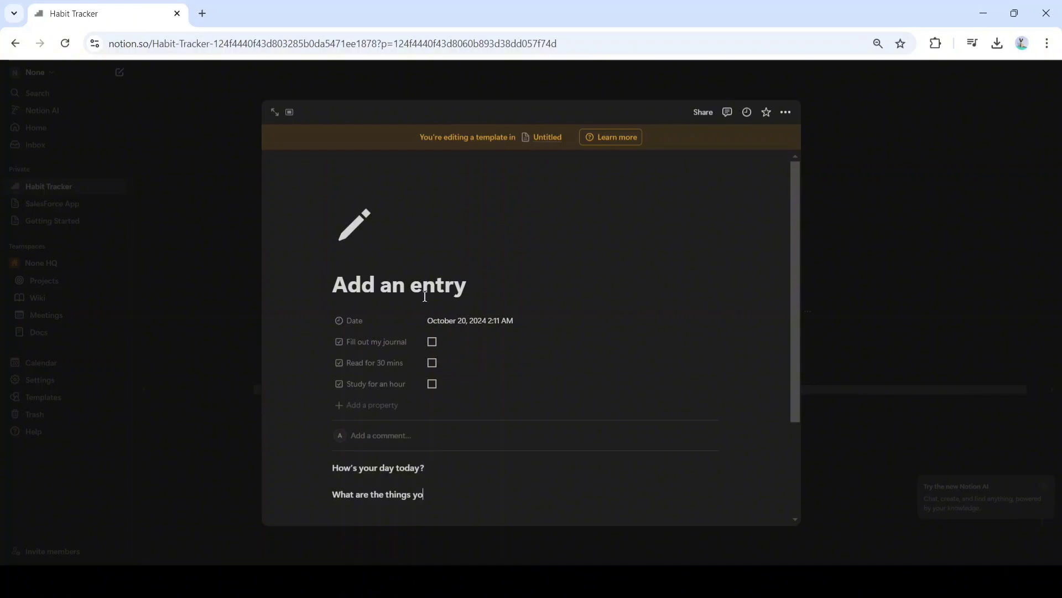
{"action": "type", "text": "u are gratefu"}
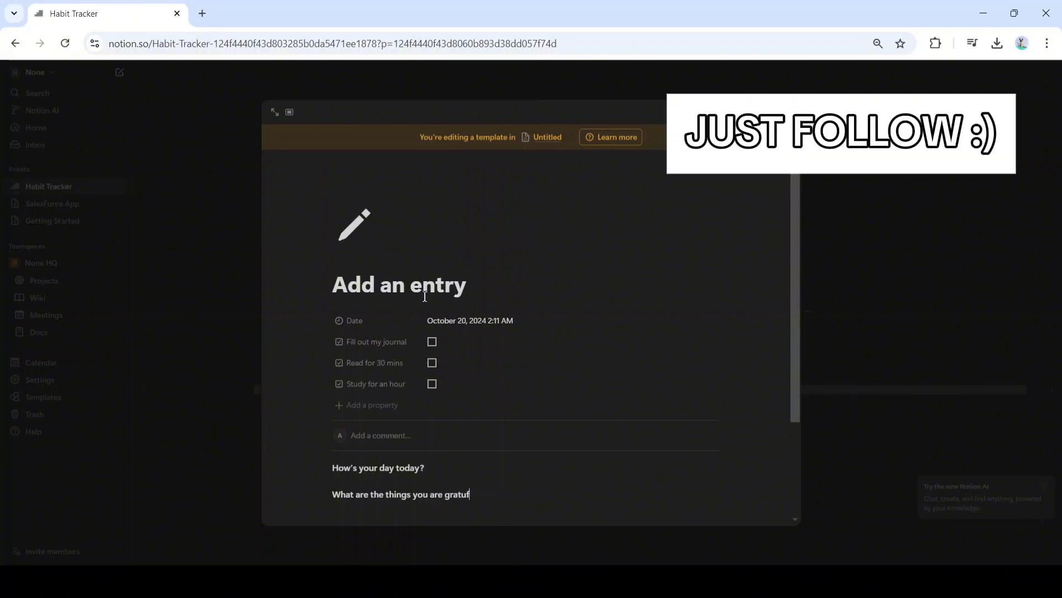
{"action": "type", "text": "l for that happened today?"}
{"action": "key", "text": "ctrl+a"}
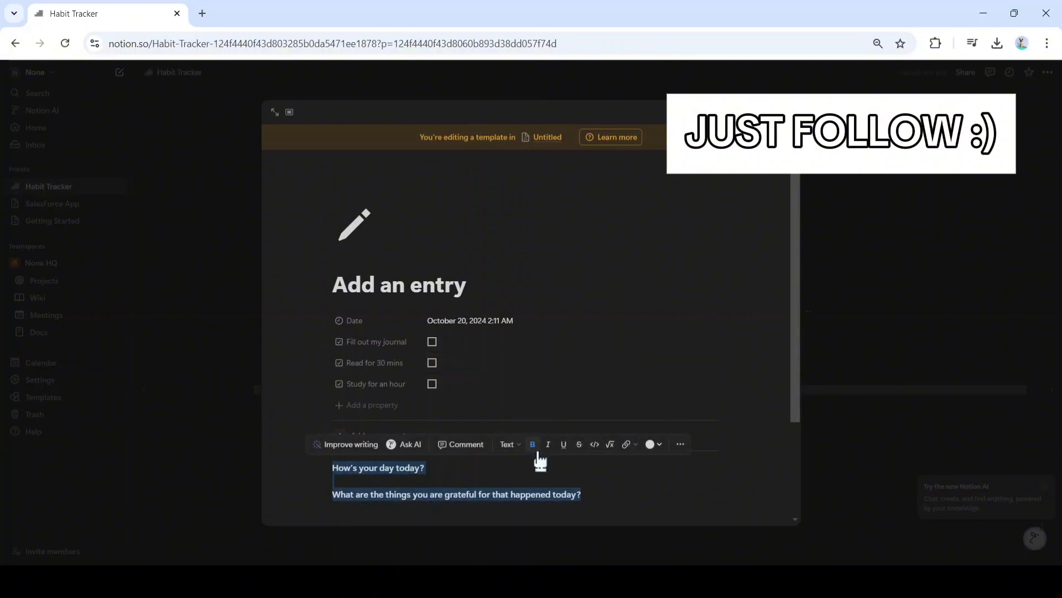
{"action": "left_click", "coordinate": [600, 500]}
Add the prompt "Do you want to finish something today? List them here :" below the gratitude question.
{"action": "scroll", "coordinate": [602, 501], "scroll_direction": "down", "scroll_amount": 3}
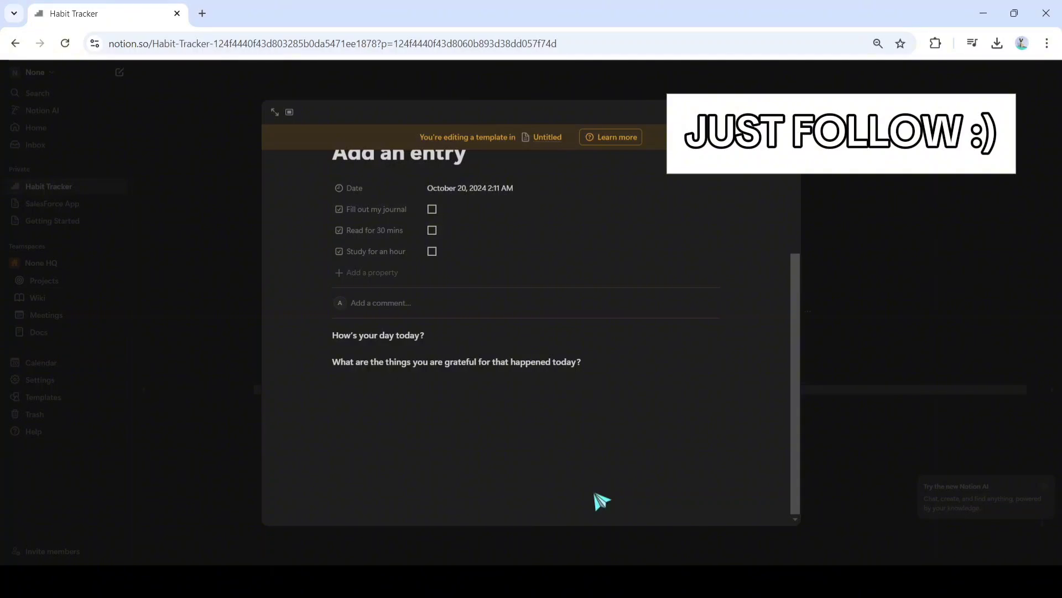
{"action": "type", "text": "Do you want to finish something today? "}
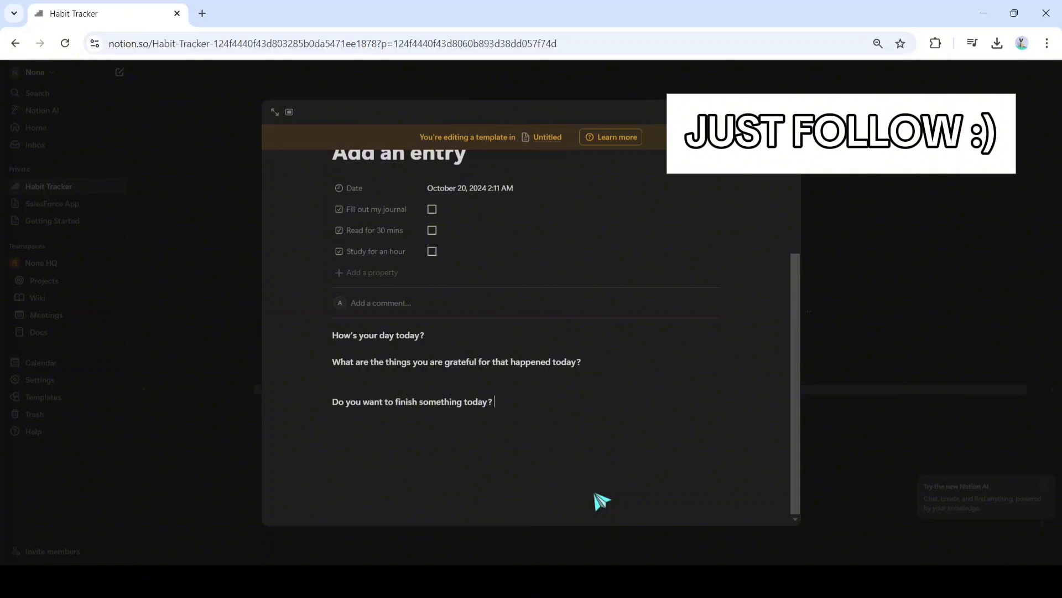
{"action": "type", "text": "FList then"}
{"action": "key", "text": "BackSpace"}
{"action": "type", "text": "m ghe"}
{"action": "key", "text": "BackSpace"}
{"action": "key", "text": "BackSpace"}
{"action": "key", "text": "BackSpace"}
{"action": "key", "text": "BackSpace"}
{"action": "type", "text": "here /item"}
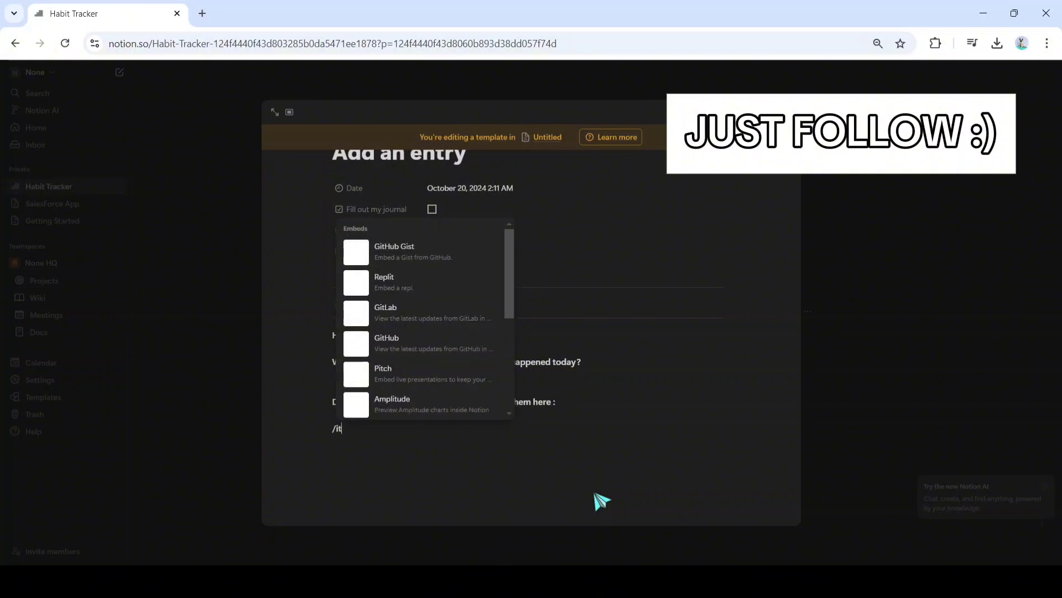
Insert a to-do list under the last prompt with "Item 1" as its first entry.
{"action": "key", "text": "BackSpace"}
{"action": "key", "text": "BackSpace"}
{"action": "key", "text": "BackSpace"}
{"action": "key", "text": "BackSpace"}
{"action": "type", "text": "li"}
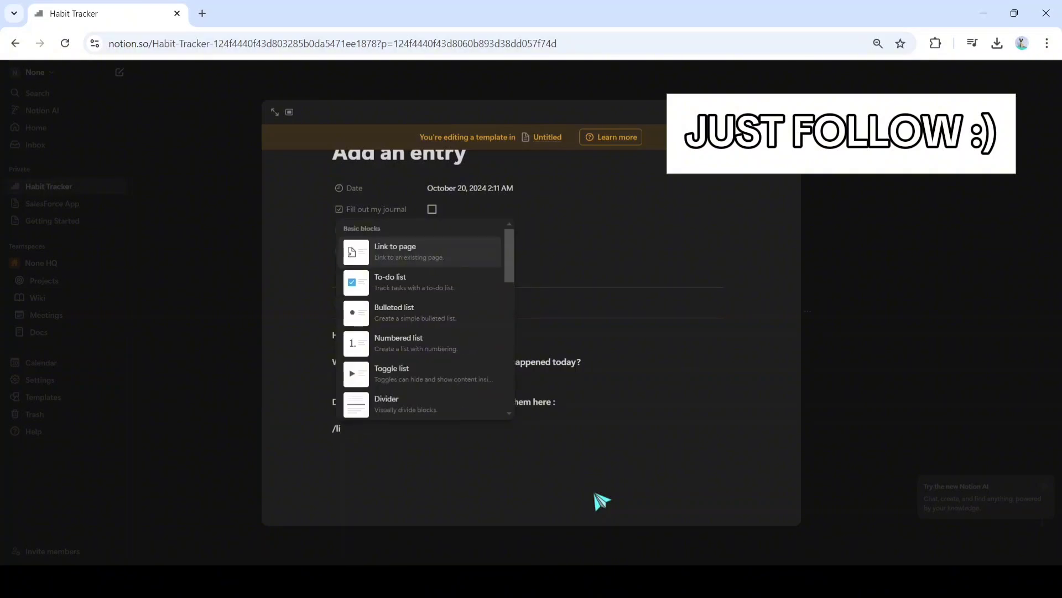
{"action": "key", "text": "Down"}
{"action": "key", "text": "Return"}
{"action": "type", "text": "Item 1"}
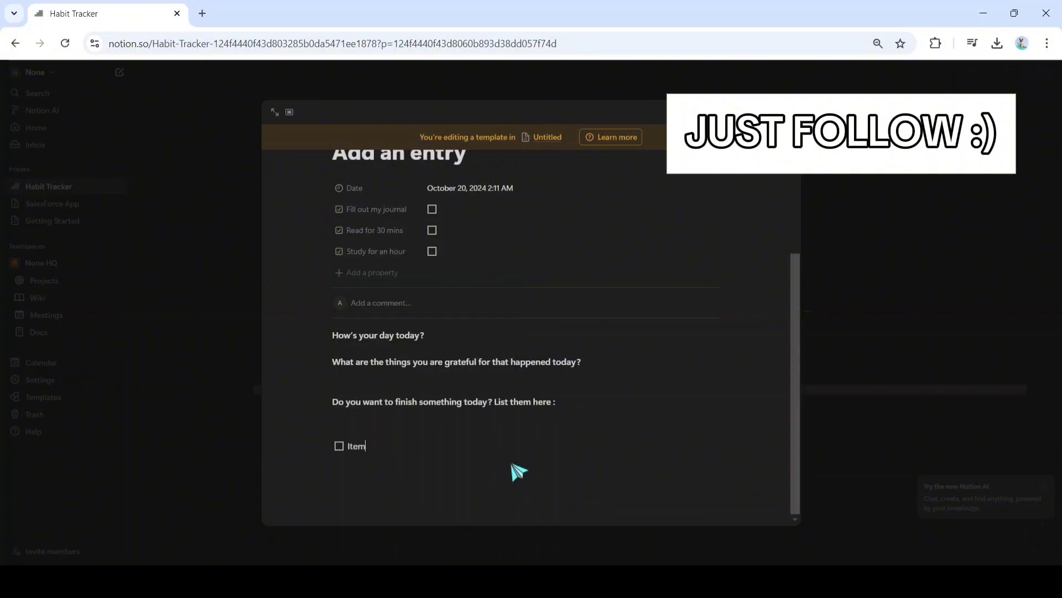
Add "Item 2", "Item 3" and "And so on.." to the template's to-do list and close the template.
{"action": "key", "text": "Return"}
{"action": "type", "text": "Item 2"}
{"action": "key", "text": "Return"}
{"action": "type", "text": "Item 3"}
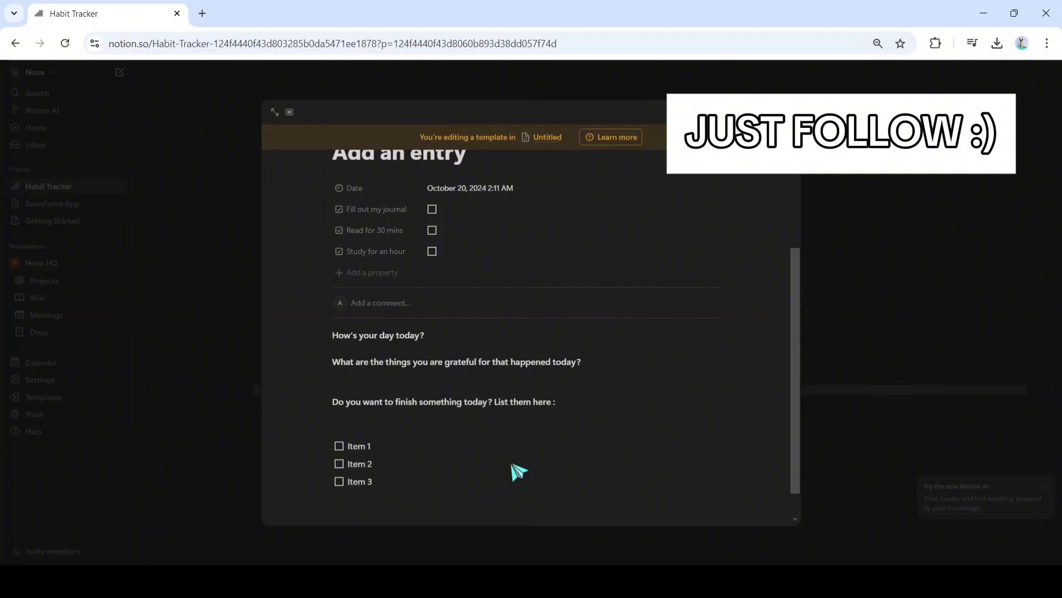
{"action": "key", "text": "Return"}
{"action": "type", "text": "And so on.."}
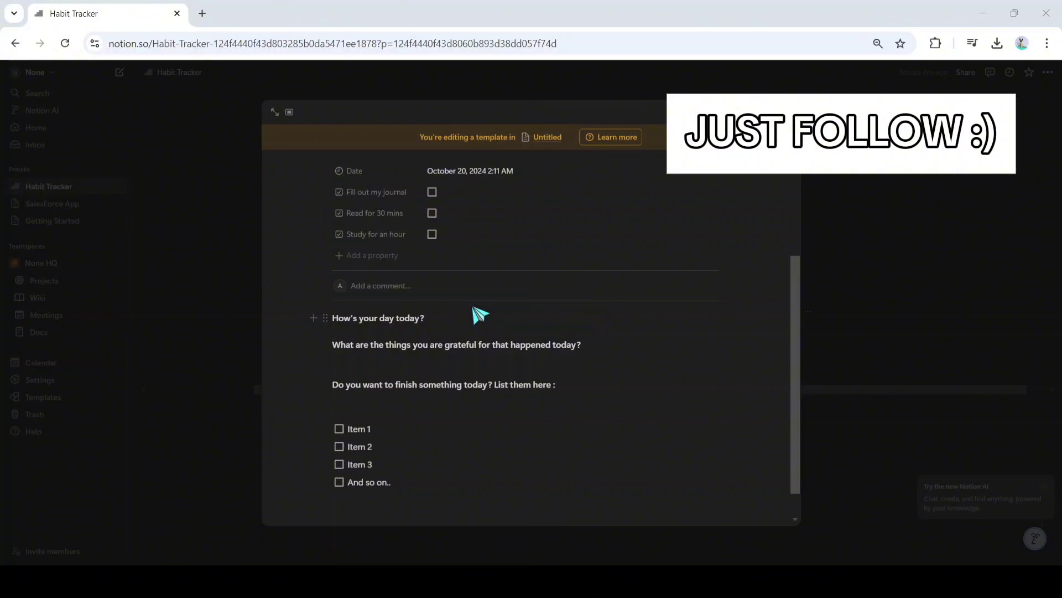
{"action": "left_click", "coordinate": [851, 269]}
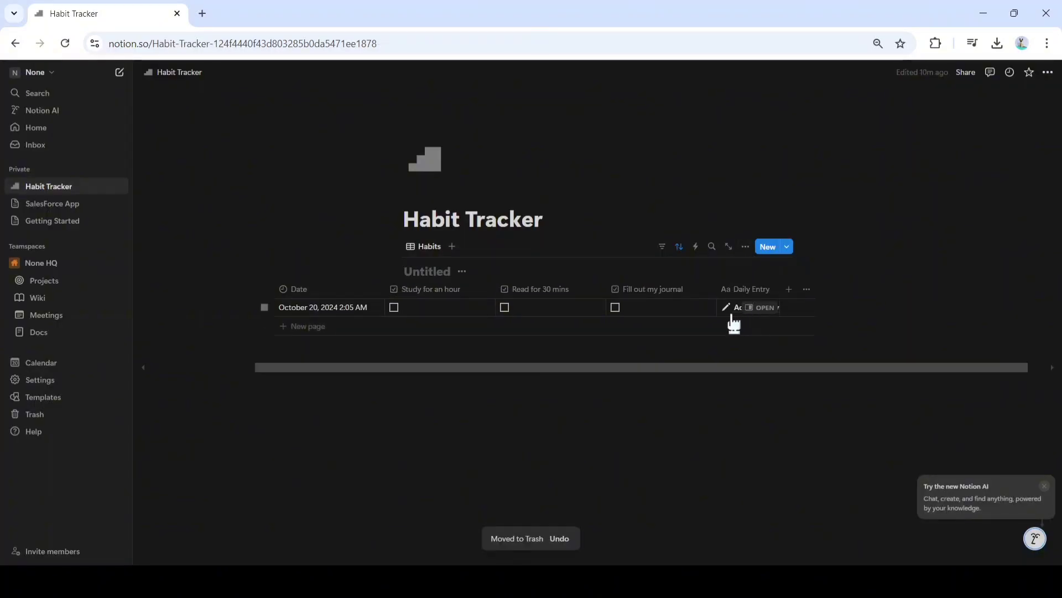
Reopen the "Add an entry" template for editing and review its properties, questions and to-do list.
{"action": "left_click", "coordinate": [734, 312]}
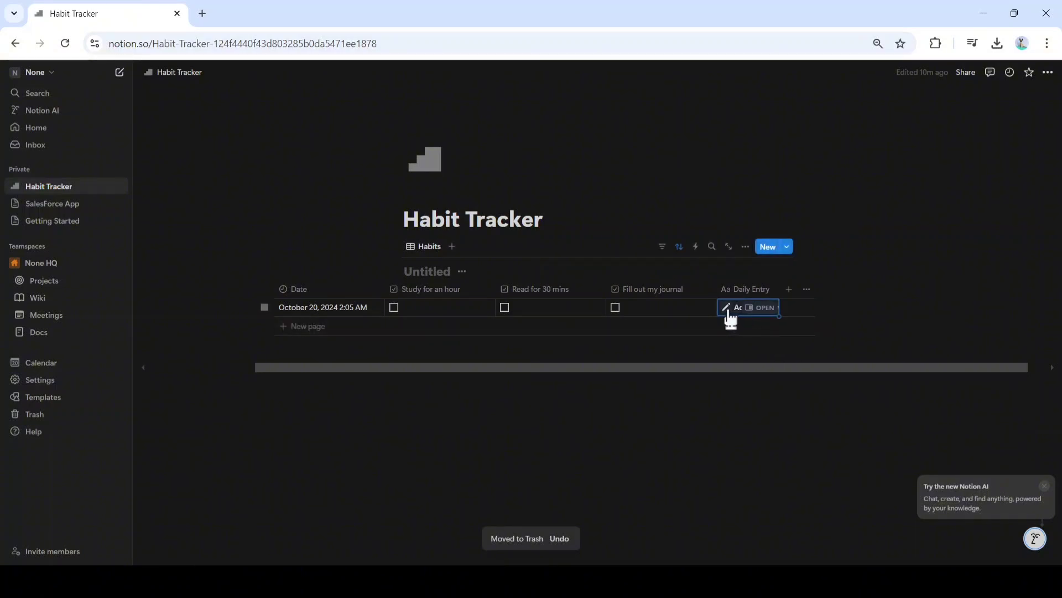
{"action": "left_click", "coordinate": [730, 420]}
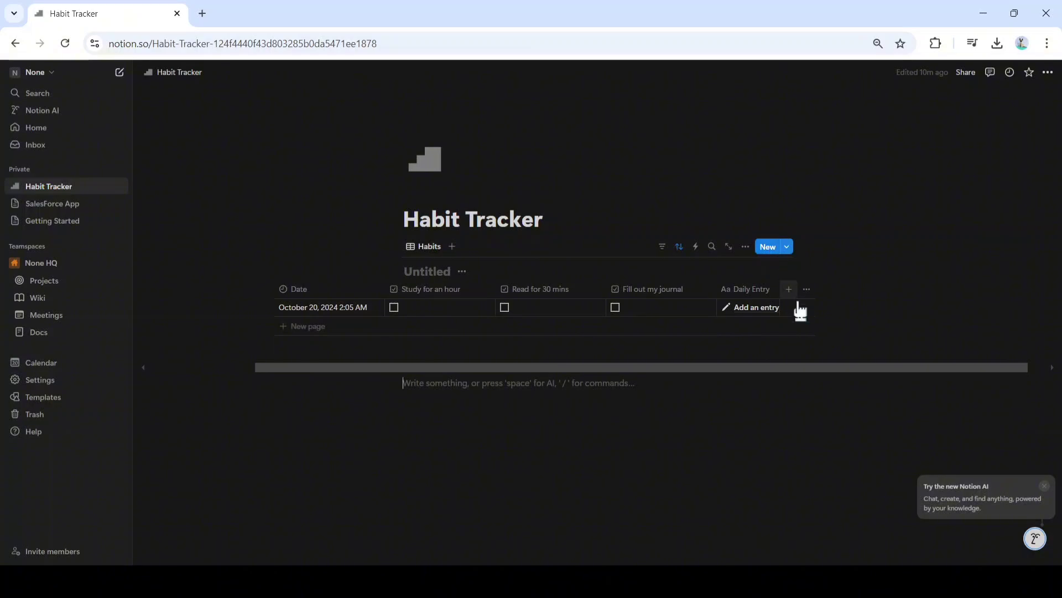
{"action": "left_click", "coordinate": [786, 247]}
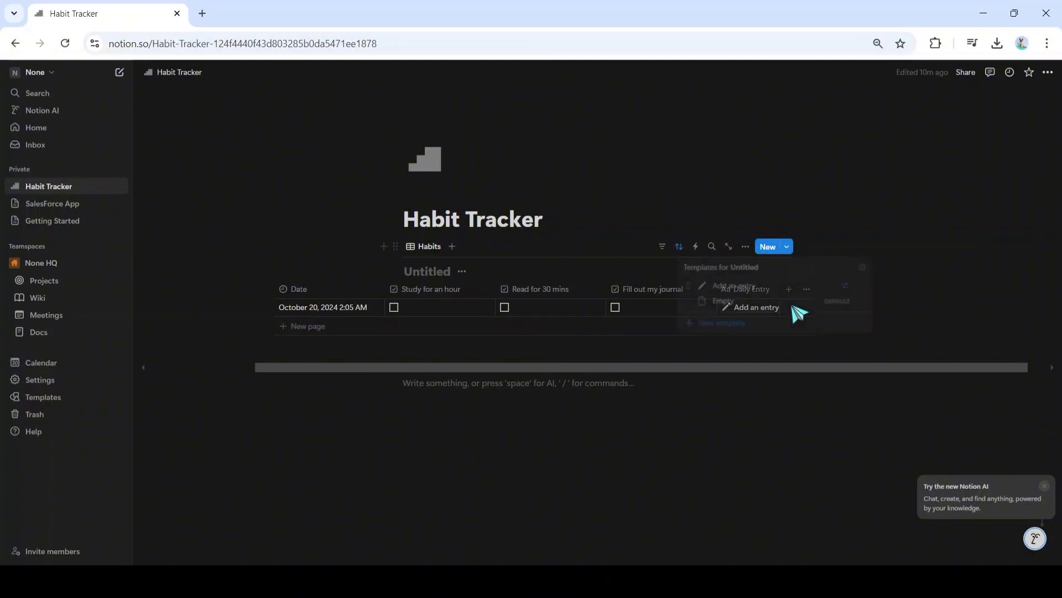
{"action": "left_click", "coordinate": [862, 286]}
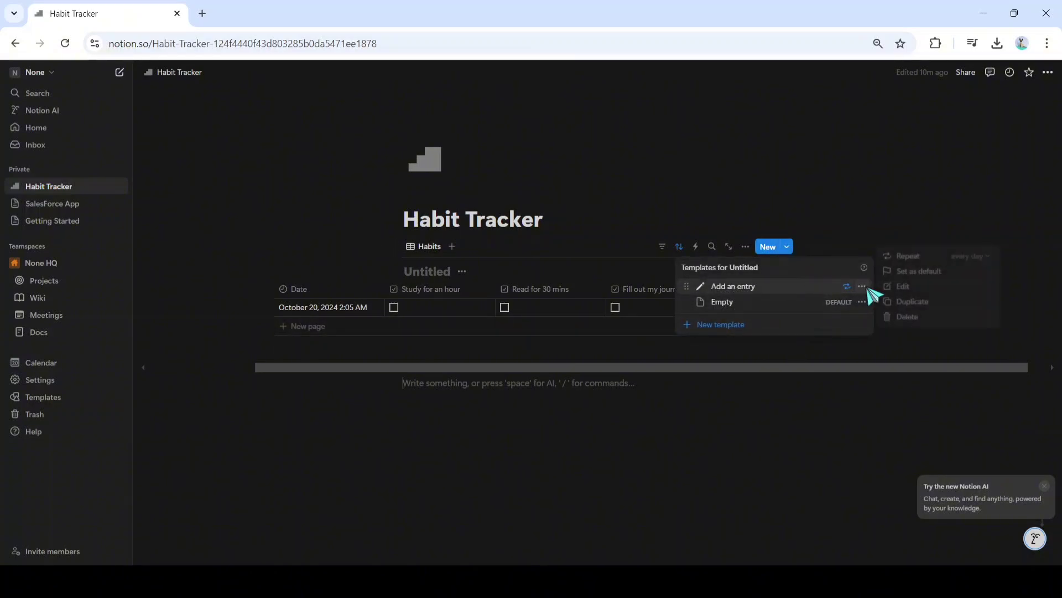
{"action": "left_click", "coordinate": [921, 285]}
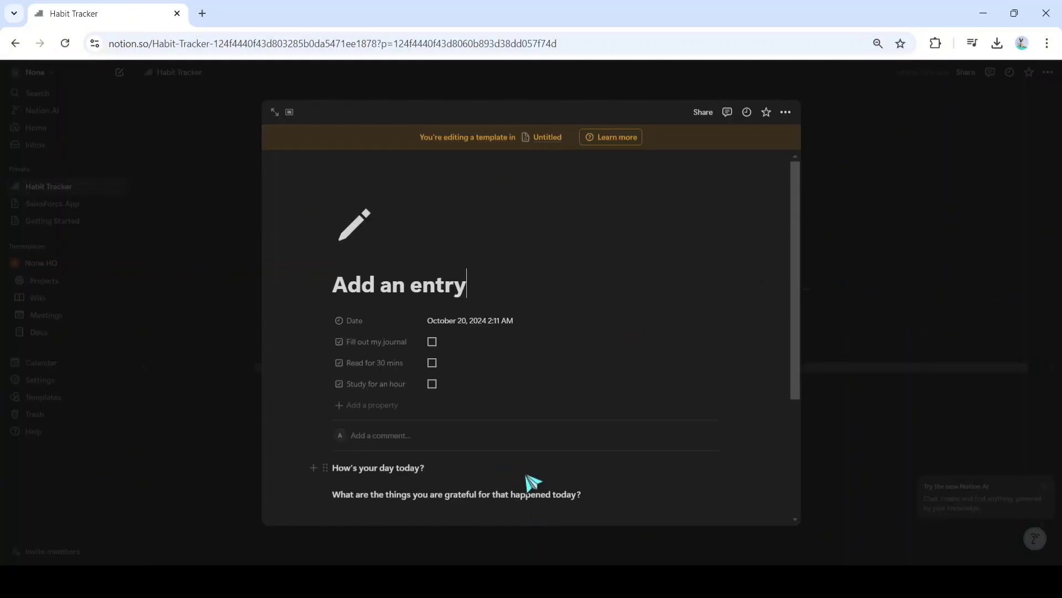
{"action": "scroll", "coordinate": [533, 481], "scroll_direction": "down", "scroll_amount": 3}
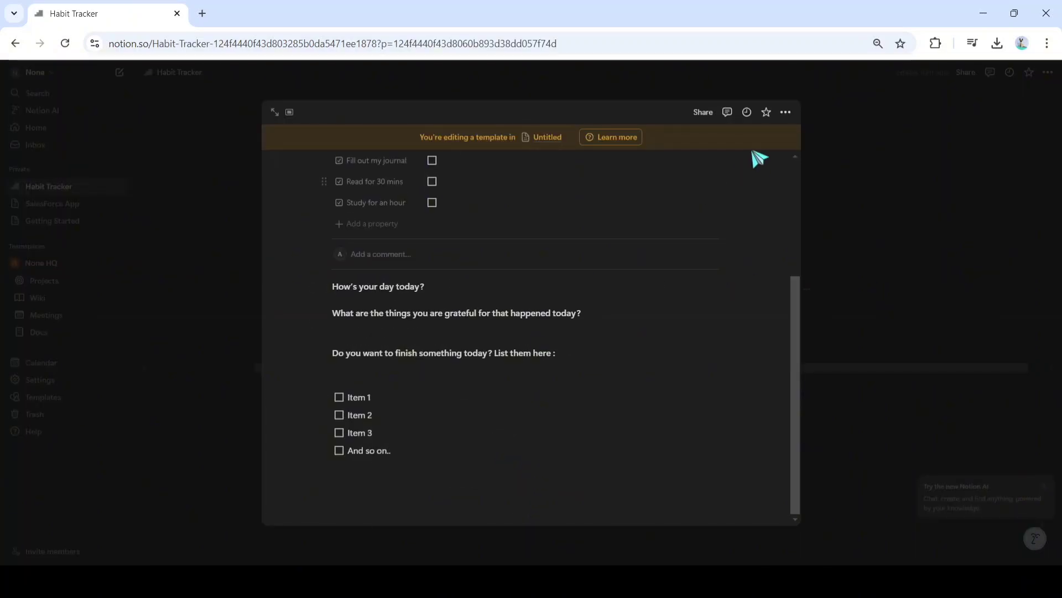
{"action": "left_click", "coordinate": [899, 210]}
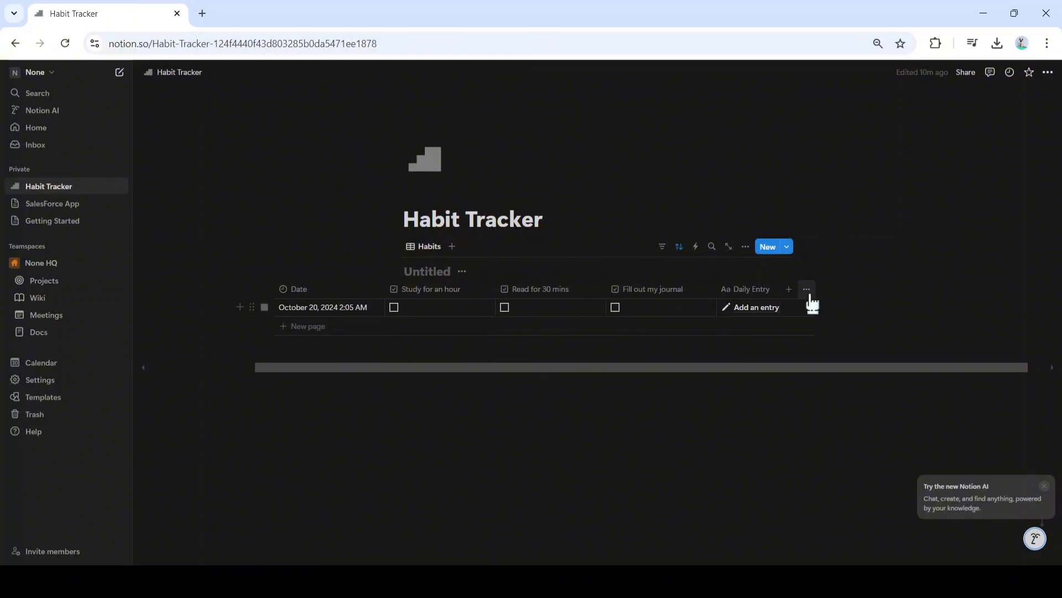
Set the daily repeat of the "Add an entry" template to create entries at 2:22 AM and save it.
{"action": "left_click", "coordinate": [788, 248]}
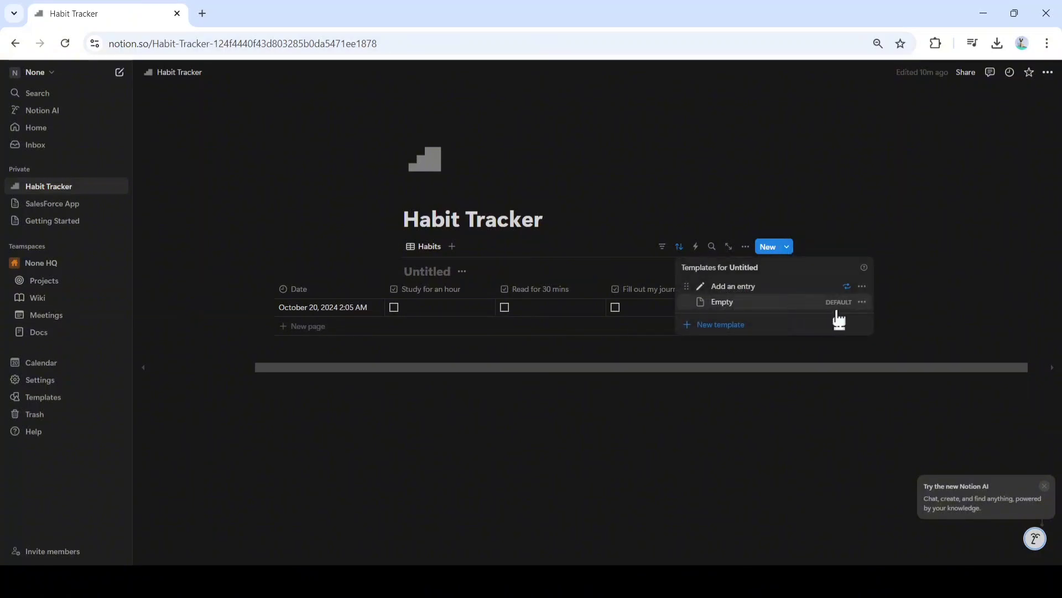
{"action": "left_click", "coordinate": [862, 286]}
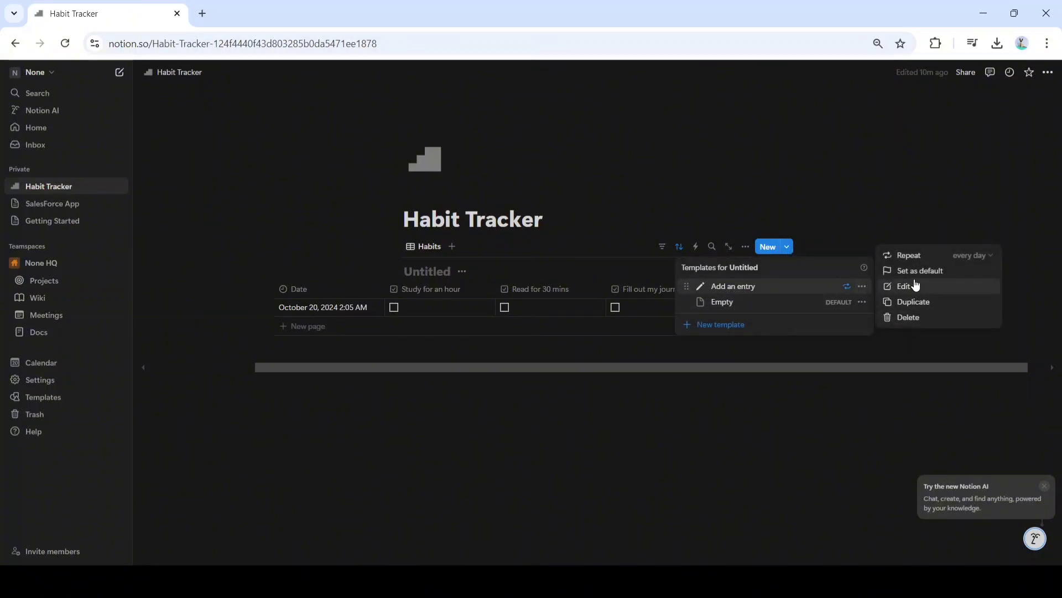
{"action": "left_click", "coordinate": [937, 255]}
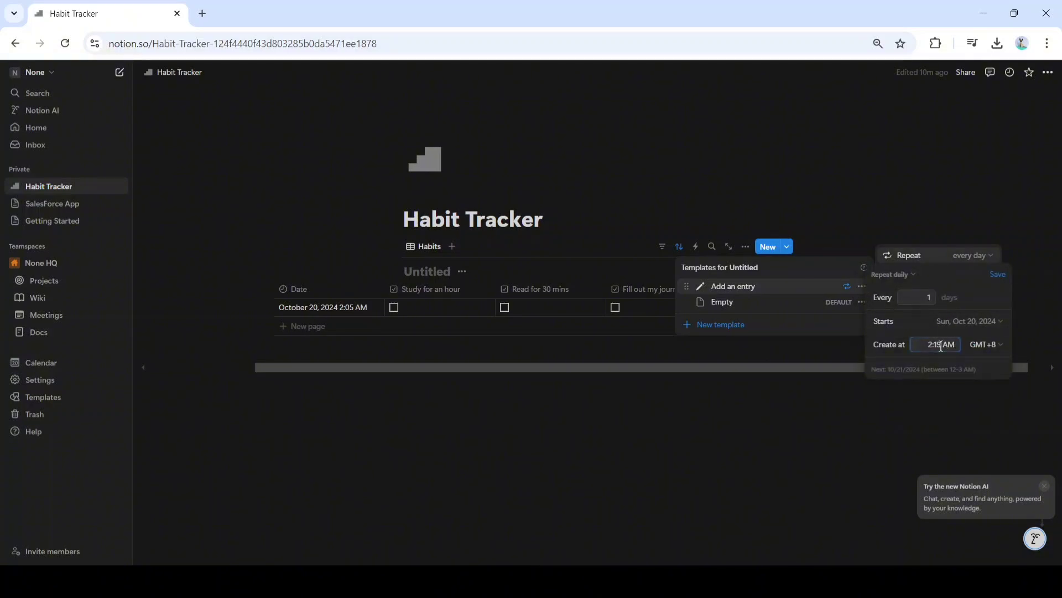
{"action": "key", "text": "BackSpace"}
{"action": "key", "text": "BackSpace"}
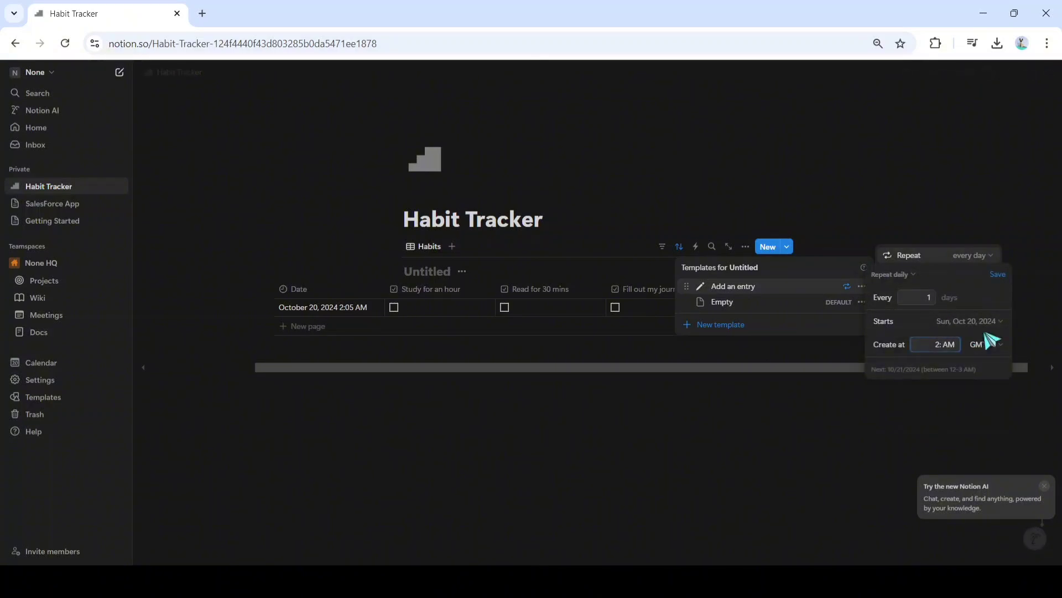
{"action": "type", "text": "22"}
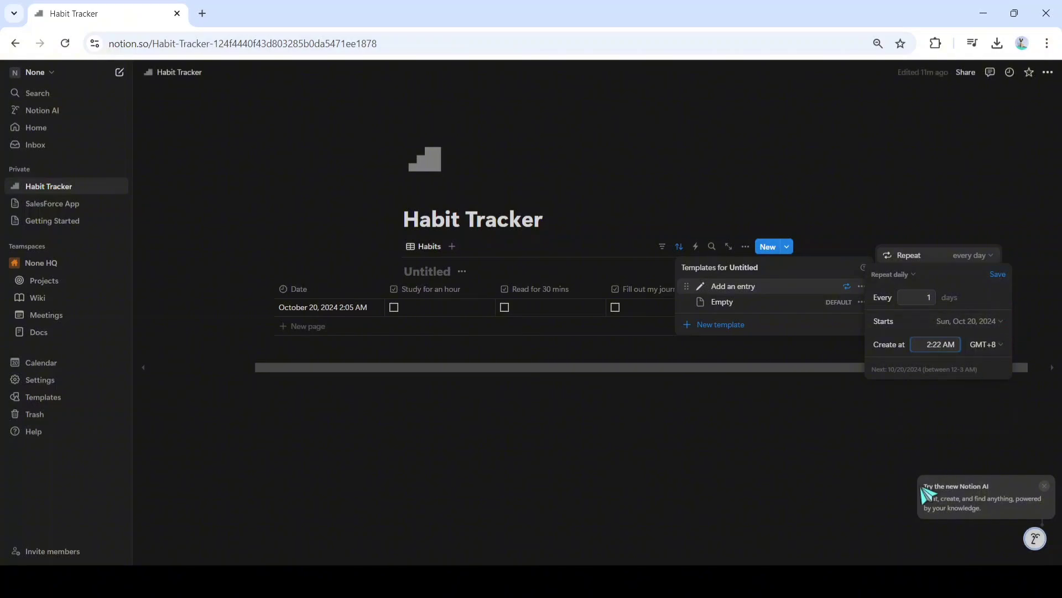
{"action": "left_click", "coordinate": [996, 275]}
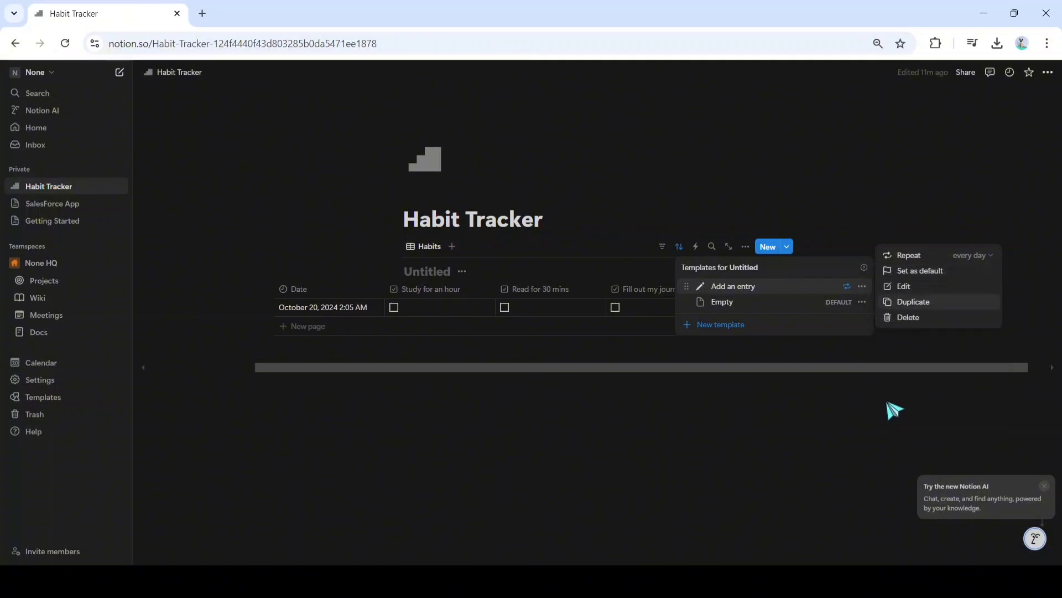
{"action": "left_click", "coordinate": [787, 423]}
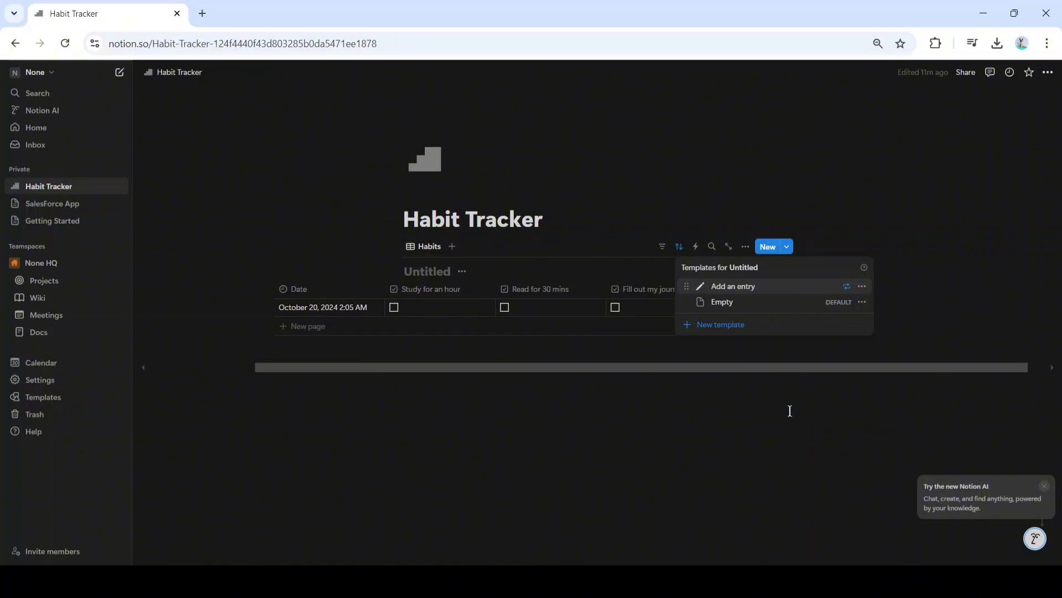
{"action": "left_click", "coordinate": [789, 410]}
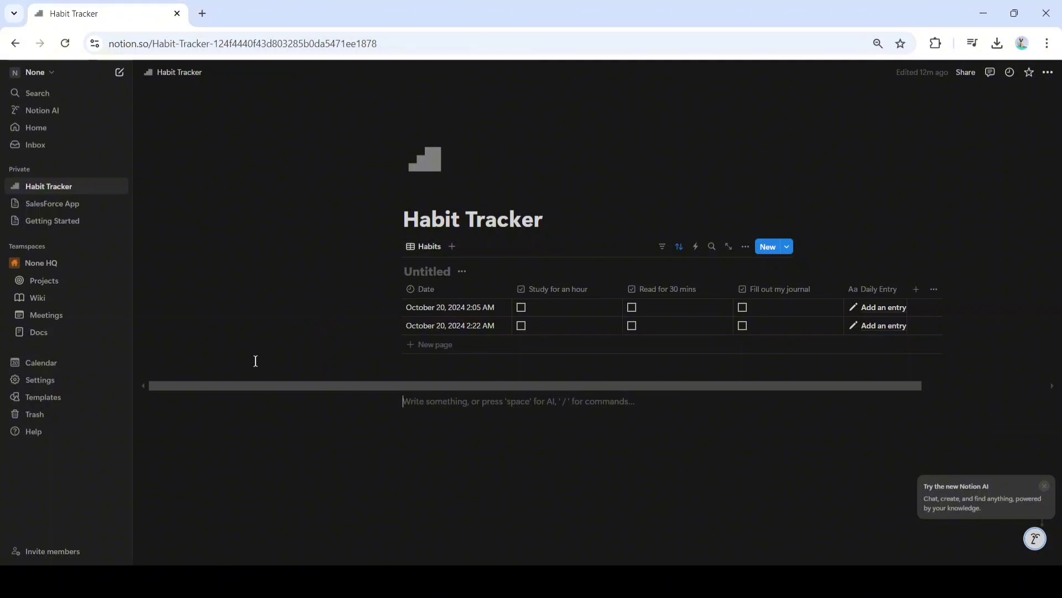
Delete the October 20, 2024 2:22 AM entry from the habit table.
{"action": "left_click", "coordinate": [391, 325]}
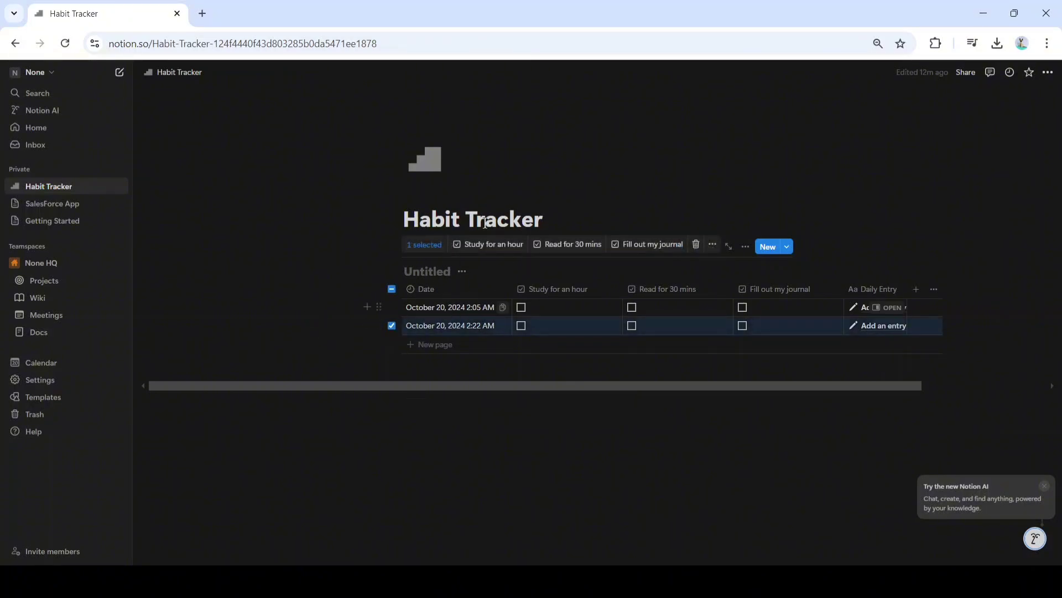
{"action": "left_click", "coordinate": [697, 247]}
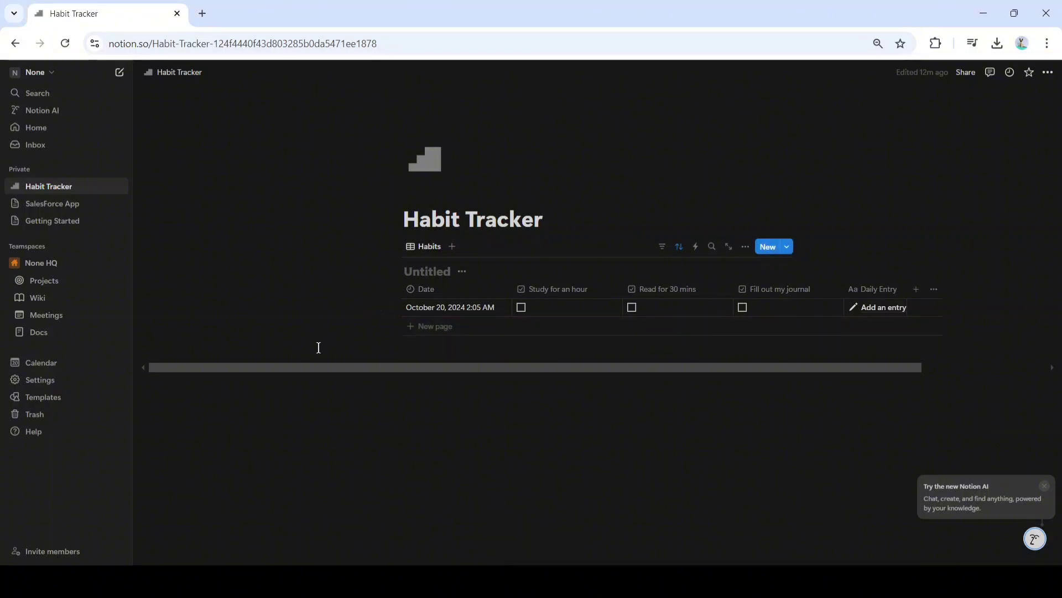
Tick Study for an hour, Read for 30 mins and Fill out my journal for the remaining entry, and view its page.
{"action": "left_click", "coordinate": [521, 307]}
{"action": "left_click", "coordinate": [632, 307]}
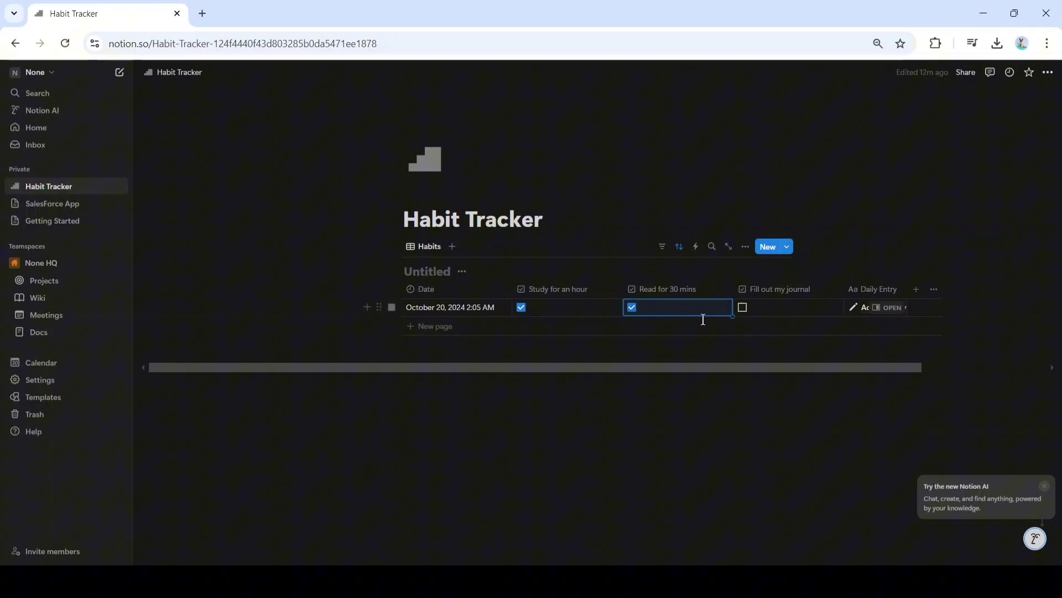
{"action": "left_click", "coordinate": [743, 308]}
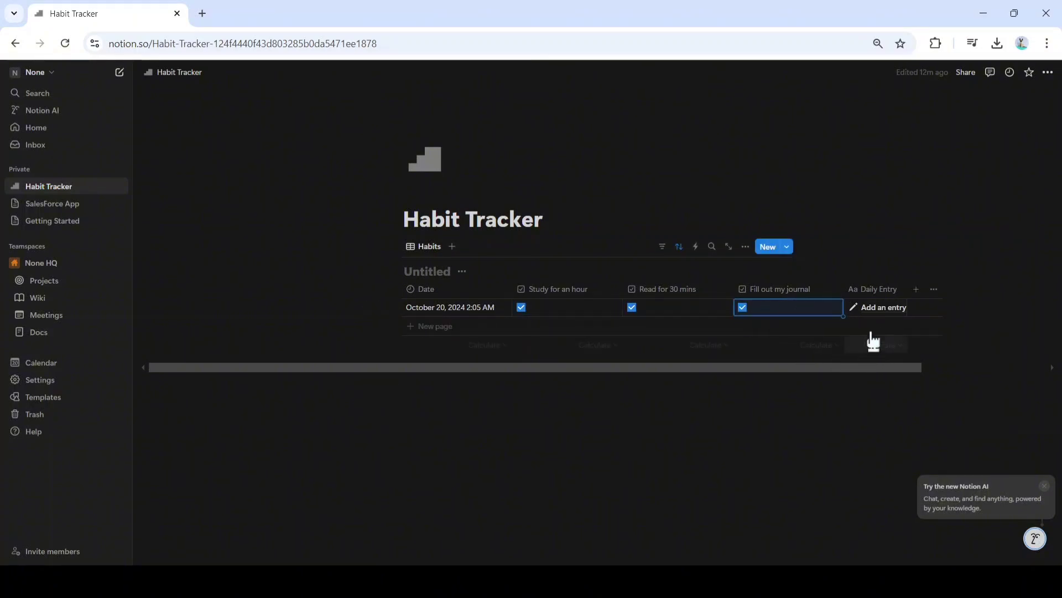
{"action": "left_click", "coordinate": [880, 309]}
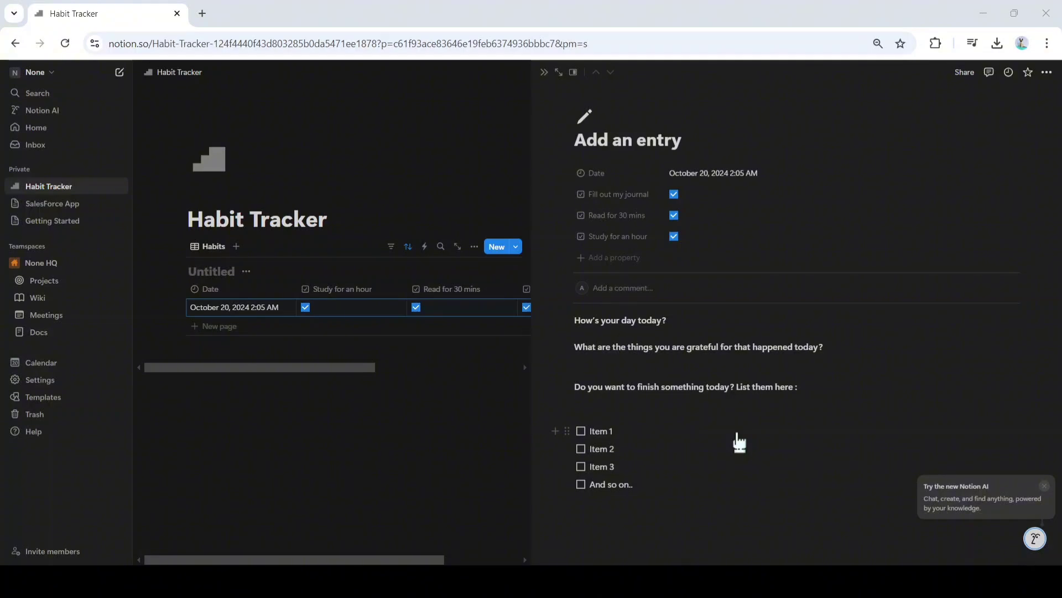
{"action": "left_click", "coordinate": [346, 434]}
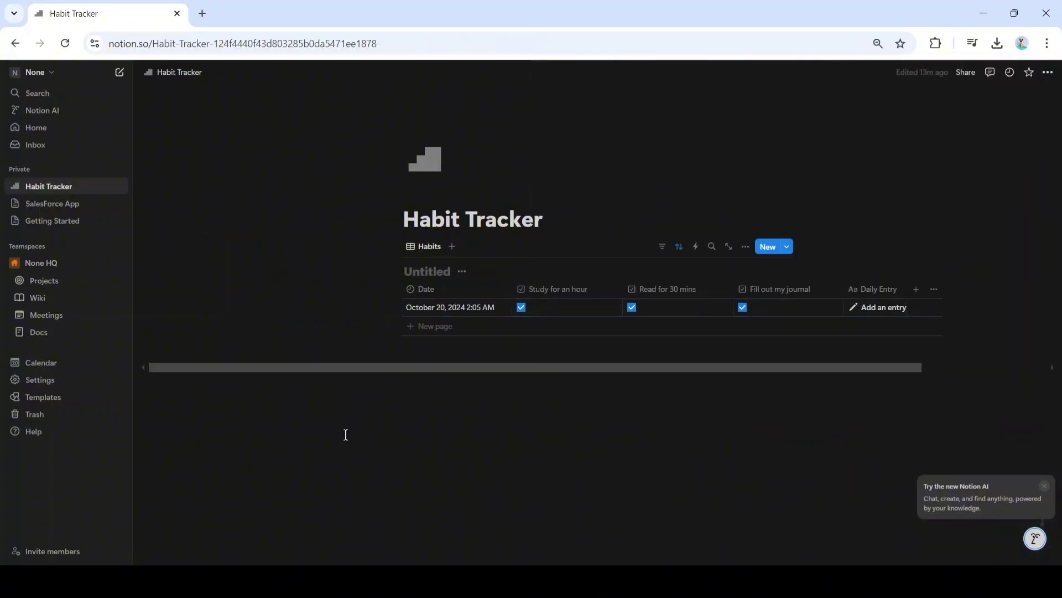
Untick Study for an hour and Read for 30 mins for the October 20 entry.
{"action": "left_click", "coordinate": [522, 308]}
{"action": "left_click", "coordinate": [632, 307]}
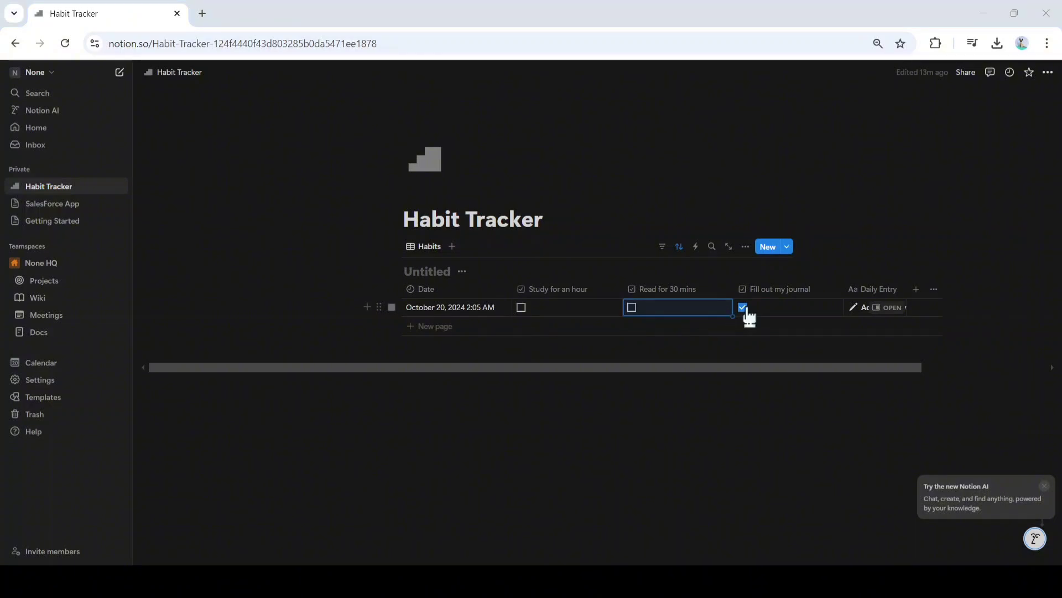
View the "Add an entry" template's contents in its editor and close it.
{"action": "left_click", "coordinate": [787, 248]}
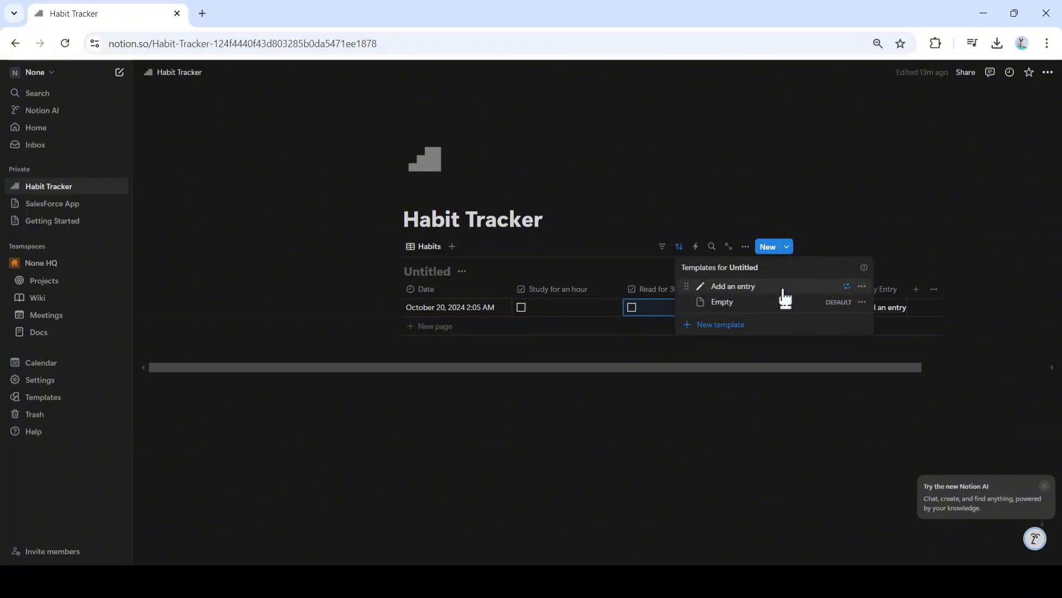
{"action": "left_click", "coordinate": [861, 286]}
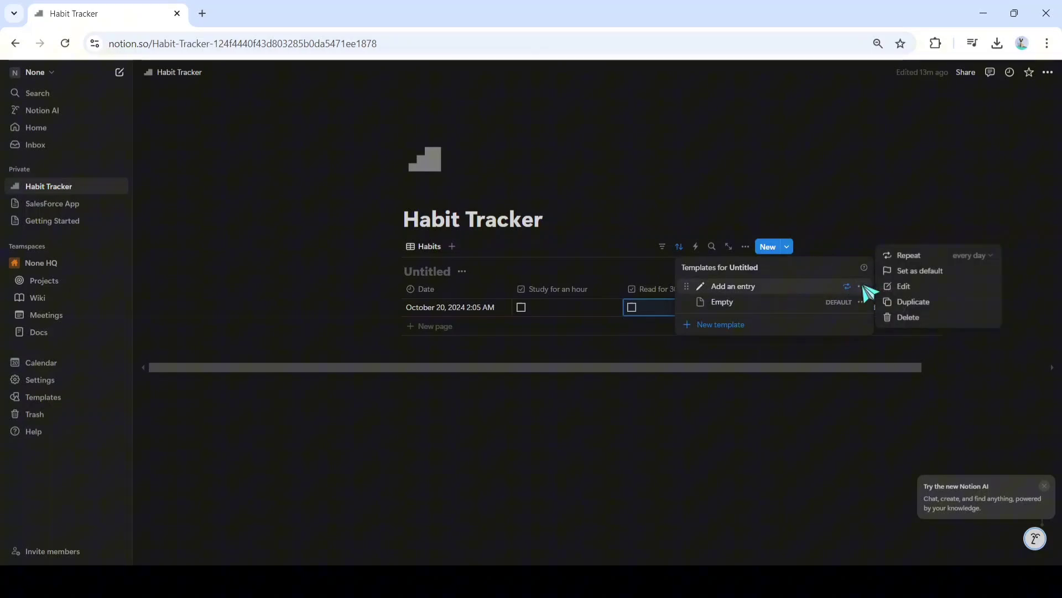
{"action": "left_click", "coordinate": [903, 288]}
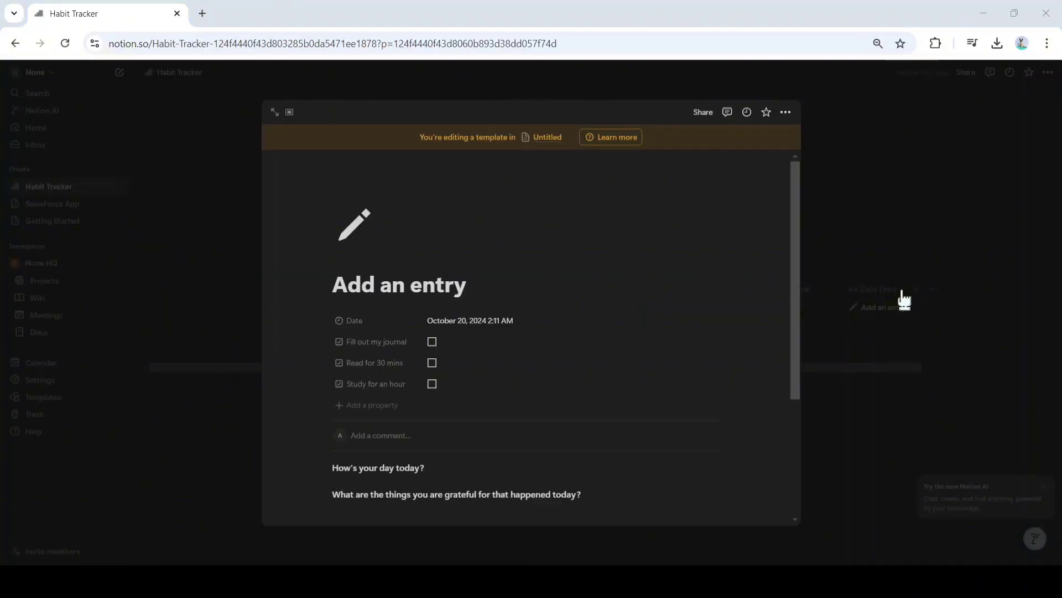
{"action": "left_click", "coordinate": [854, 166]}
Check the repeat schedule of the "Add an entry" template, keeping its interval, start date and creation time.
{"action": "left_click", "coordinate": [787, 247]}
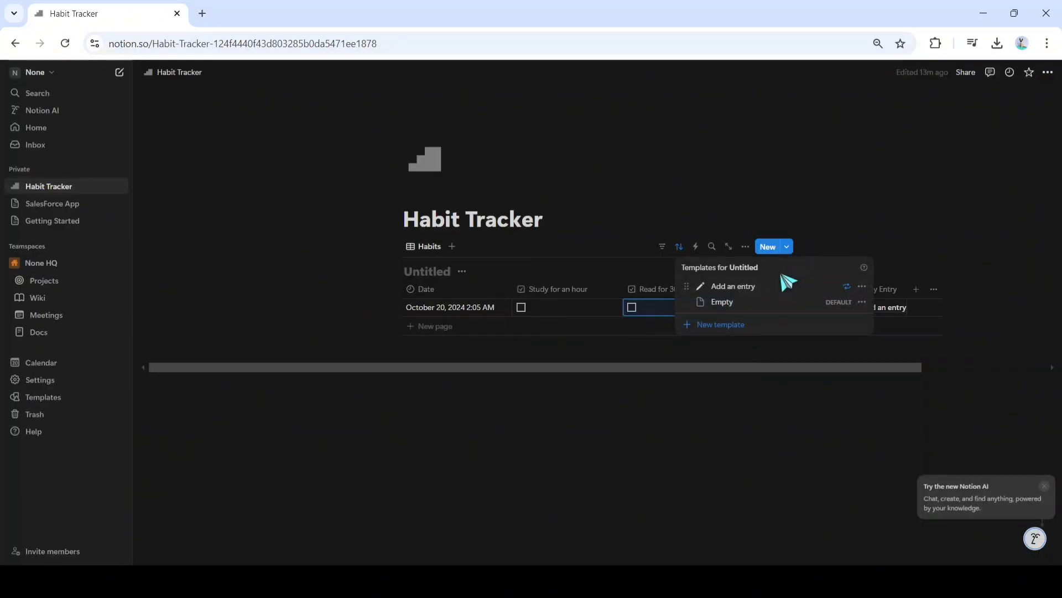
{"action": "left_click", "coordinate": [863, 287]}
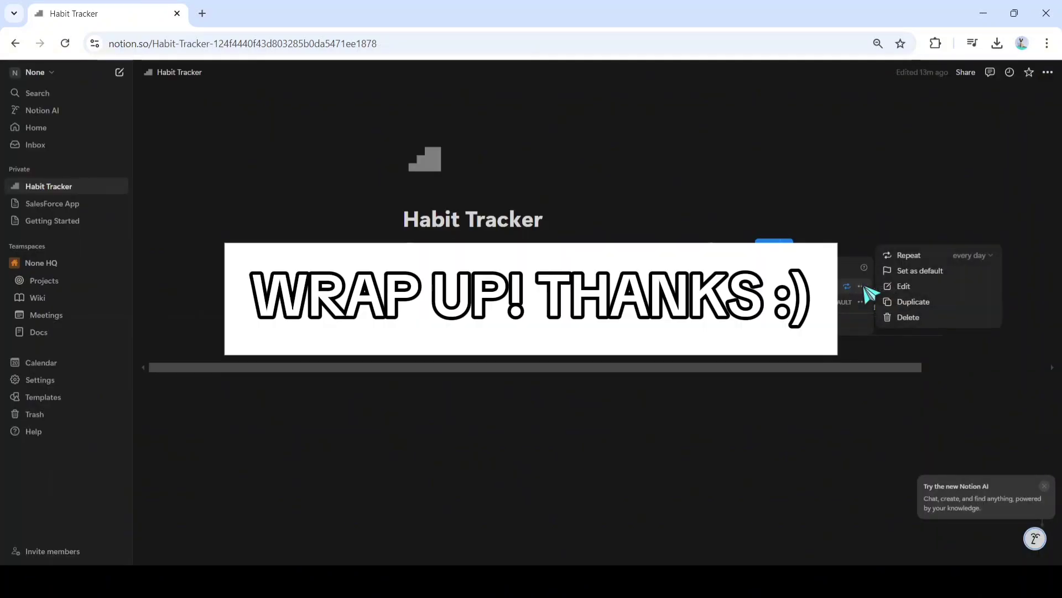
{"action": "left_click", "coordinate": [932, 257]}
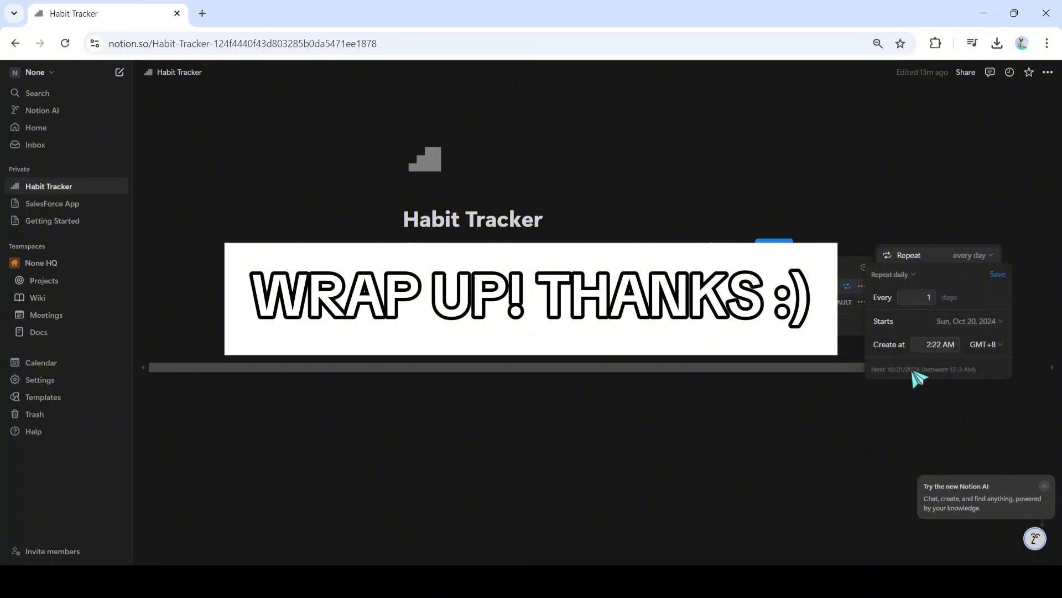
{"action": "left_click", "coordinate": [997, 276]}
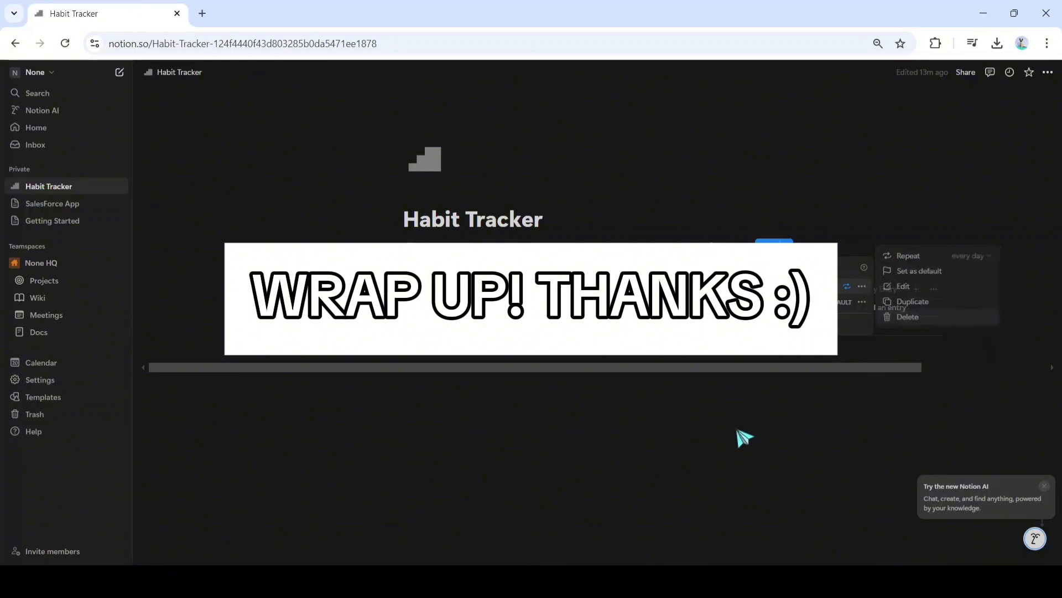
{"action": "left_click", "coordinate": [673, 419]}
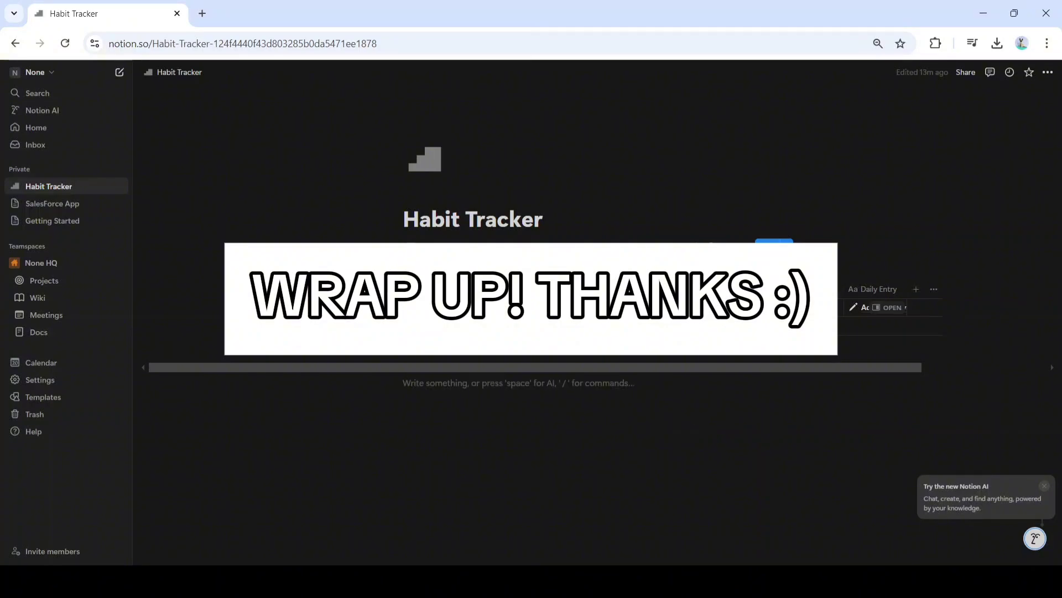
{"action": "left_click", "coordinate": [802, 308]}
{"action": "left_click", "coordinate": [265, 326]}
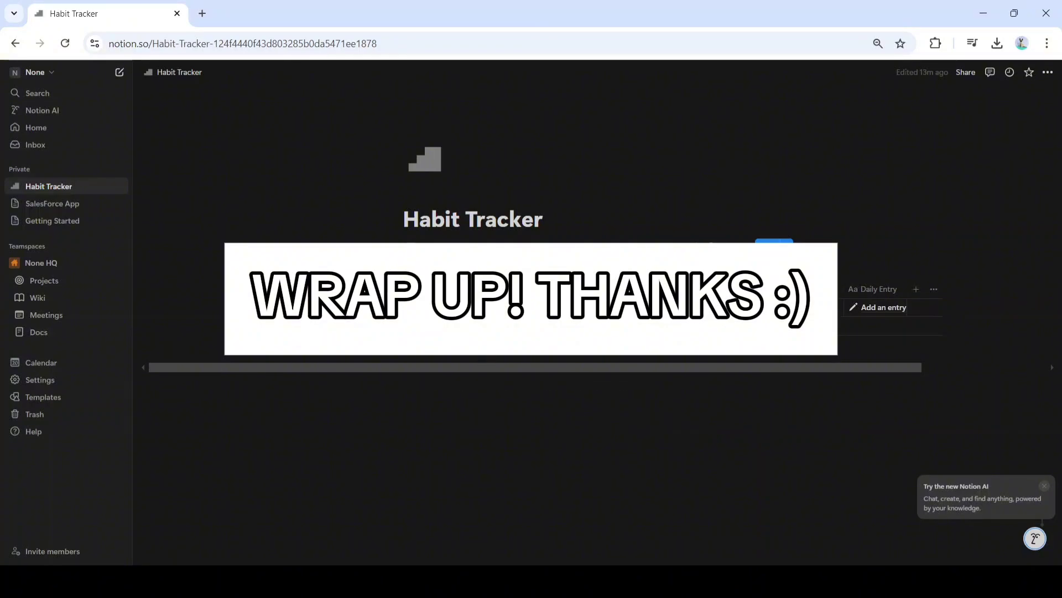